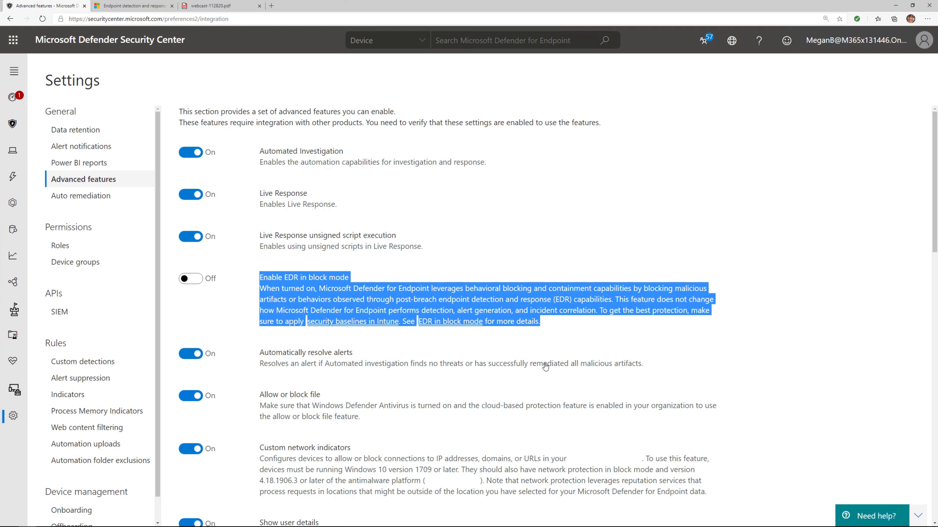
# Step: Restore the browser down to reveal the desktop and reposition the Windows Security window
pyautogui.click(832, 313)
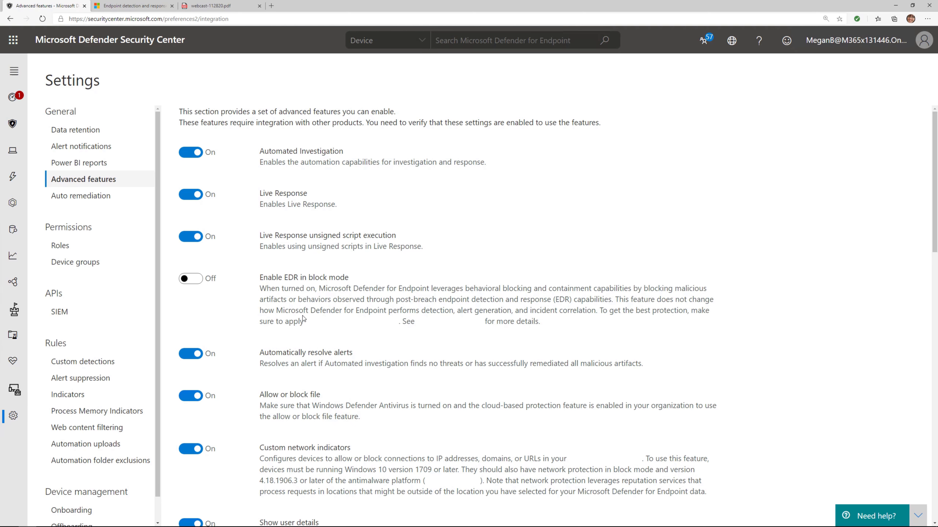
pyautogui.doubleClick(440, 6)
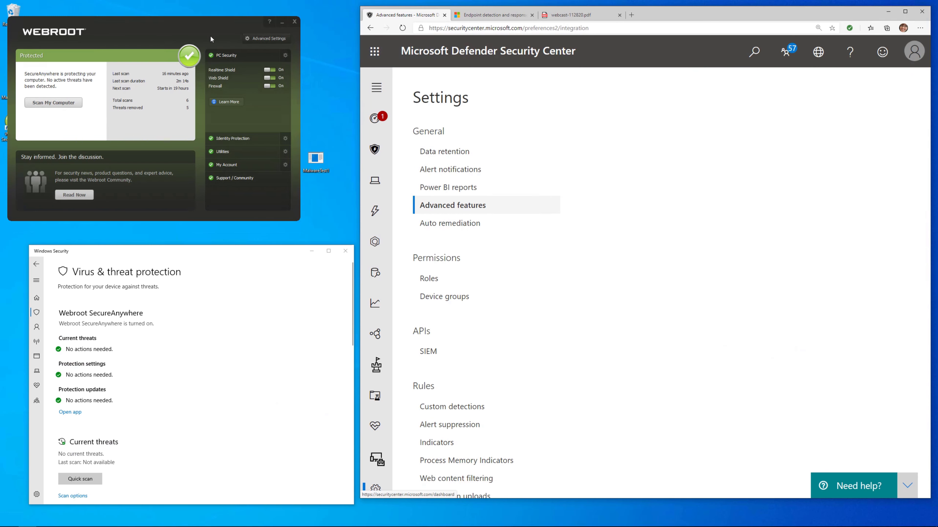
pyautogui.click(203, 24)
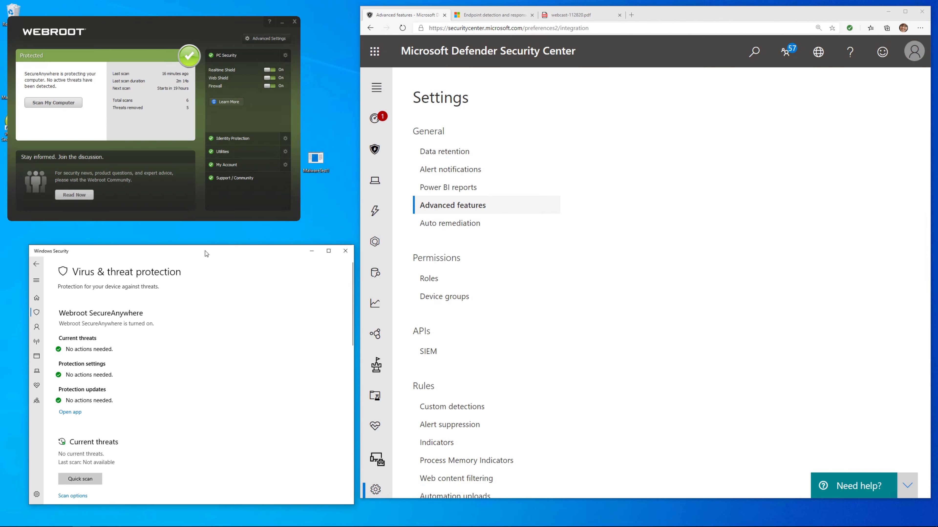
pyautogui.moveTo(216, 257); pyautogui.dragTo(205, 252)
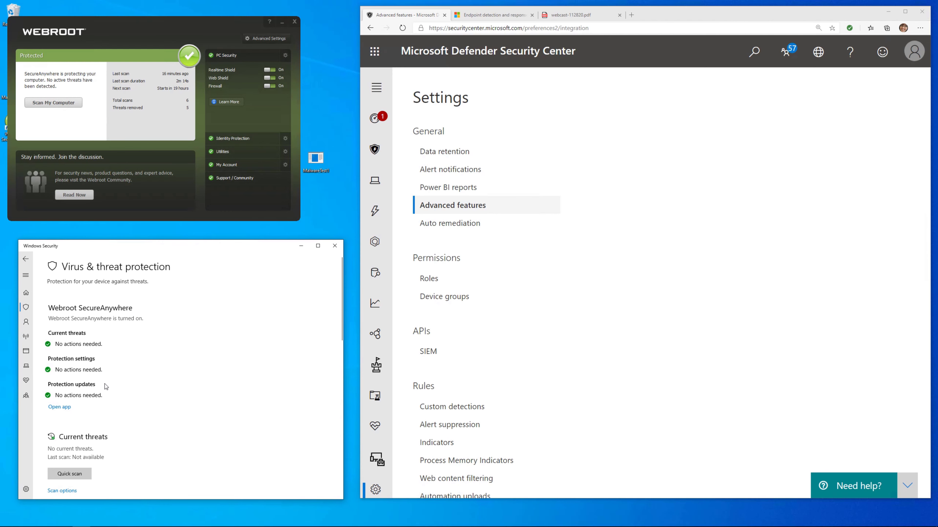
pyautogui.scroll(-5, 105, 384)
pyautogui.scroll(2, 106, 382)
# Step: Review Defender Antivirus settings showing real-time protection off, then return to the threat protection overview
pyautogui.click(78, 380)
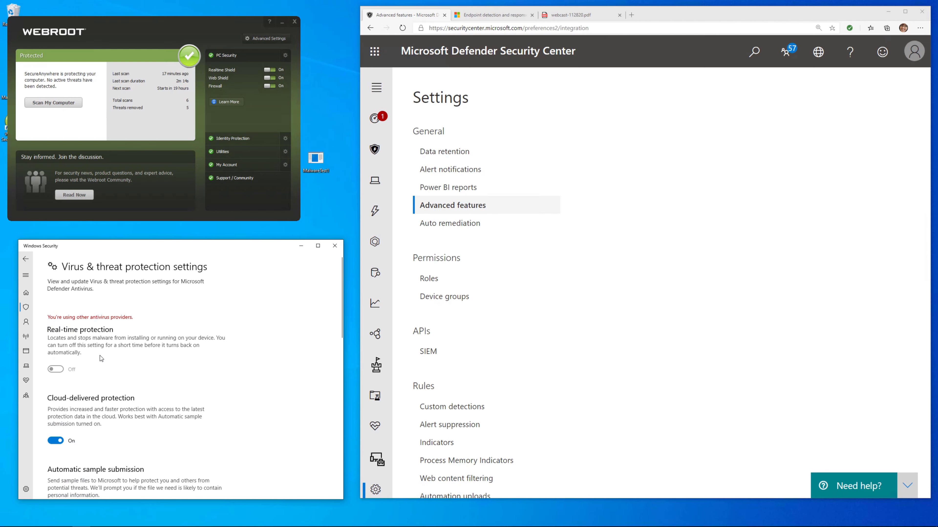
pyautogui.scroll(-2, 102, 356)
pyautogui.scroll(-1, 101, 354)
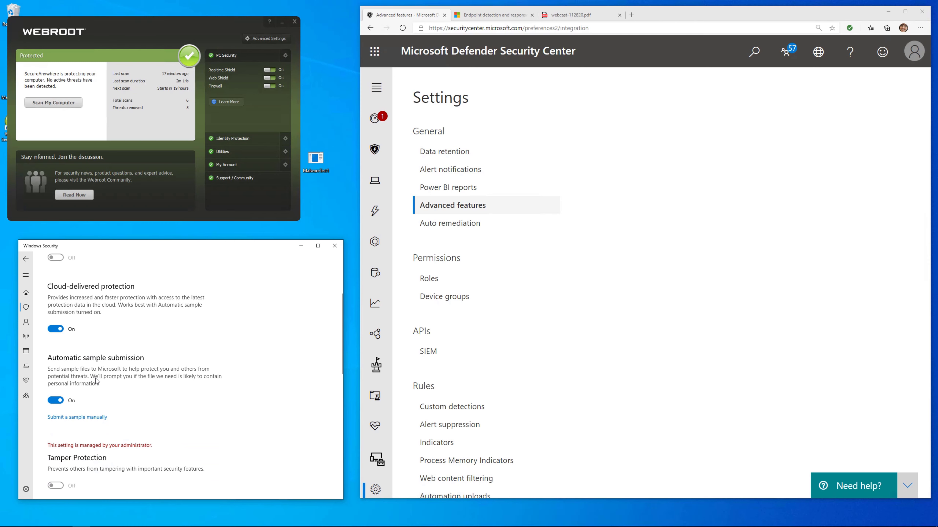
pyautogui.scroll(3, 95, 381)
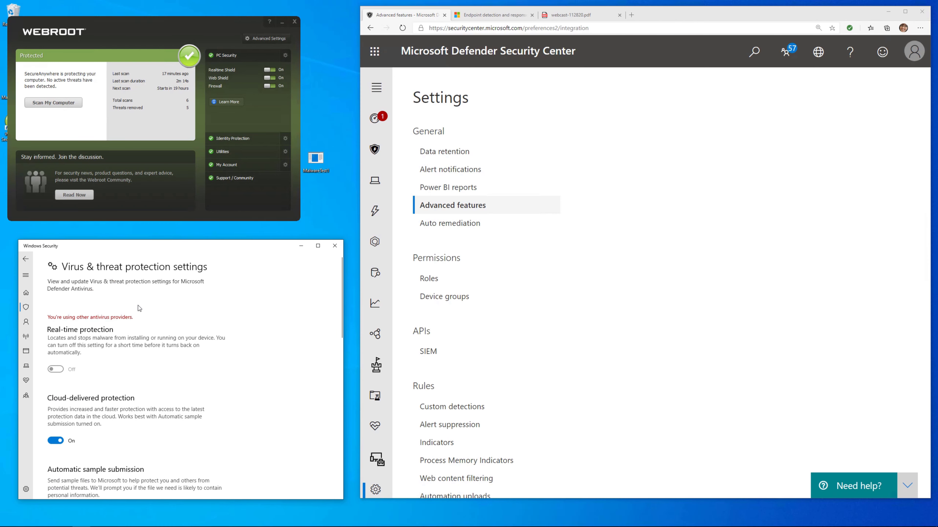
pyautogui.click(26, 258)
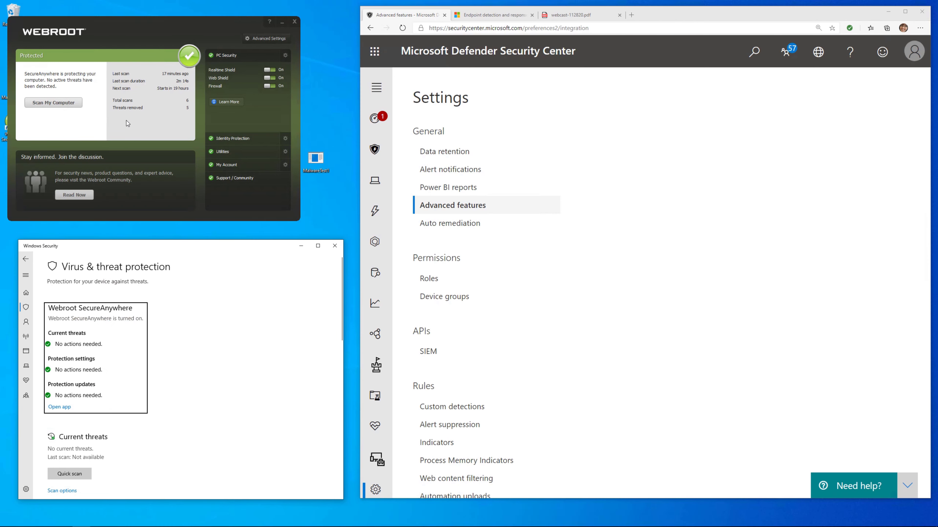
pyautogui.moveTo(311, 162); pyautogui.dragTo(311, 125)
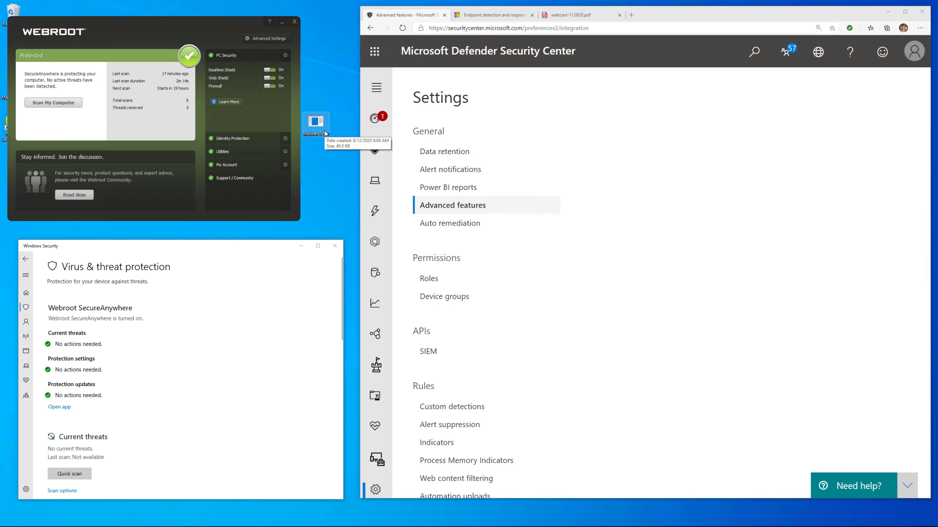
# Step: Run MalwareTest1 and dismiss the MSVCP140D, VCRUNTIME140D and ucrtbased.dll missing errors
pyautogui.doubleClick(325, 131)
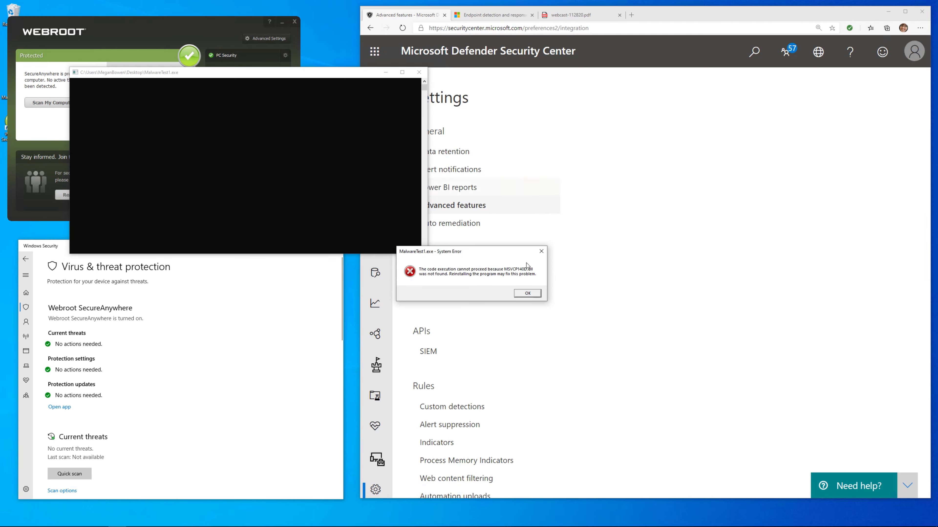
pyautogui.press('Return')
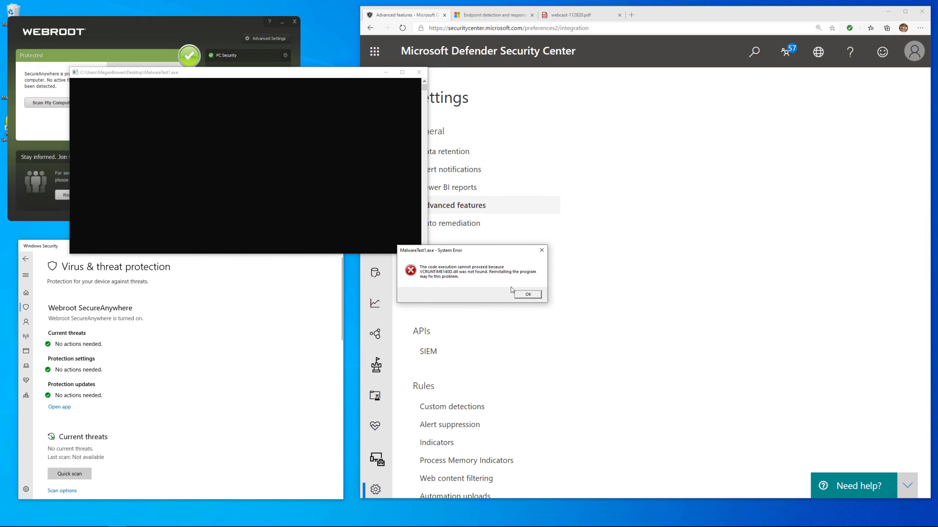
pyautogui.click(520, 295)
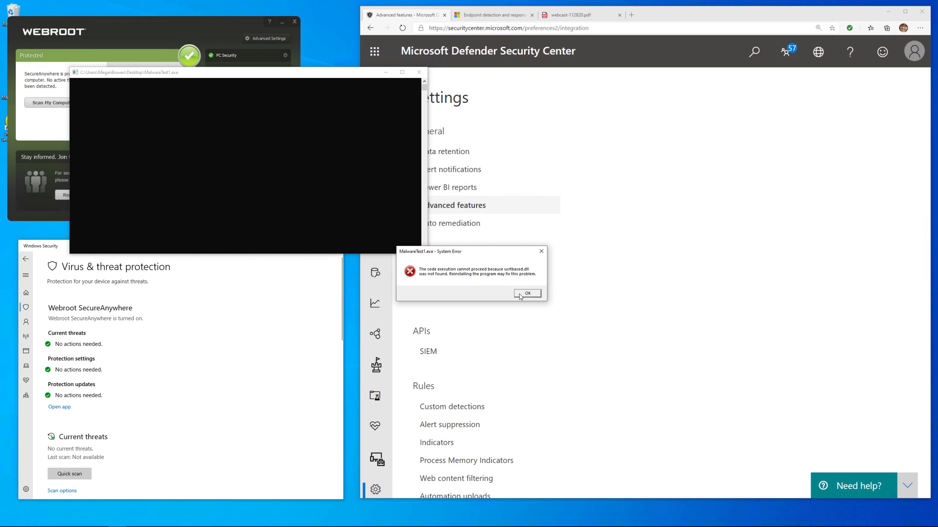
pyautogui.click(520, 294)
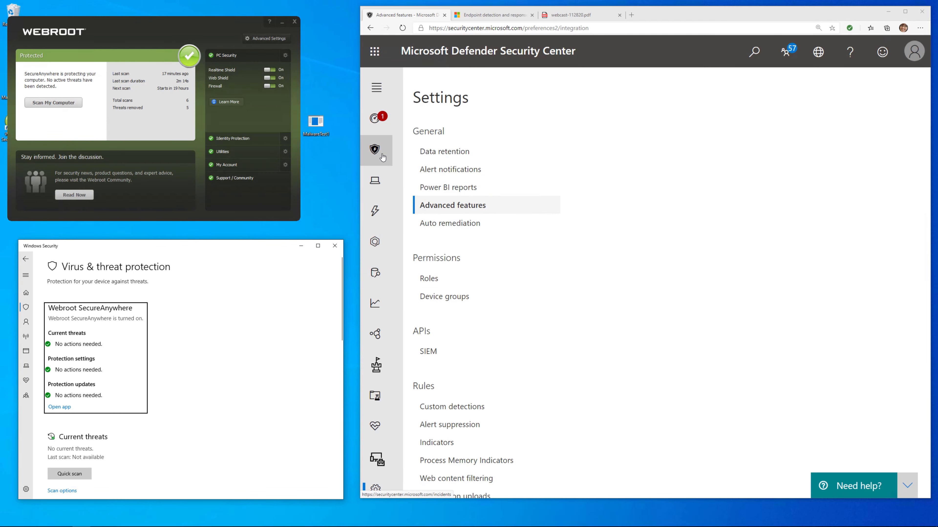
# Step: Open the Alerts queue and rerun MalwareTest1, dismissing its MSVCP140D.dll error
pyautogui.click(374, 211)
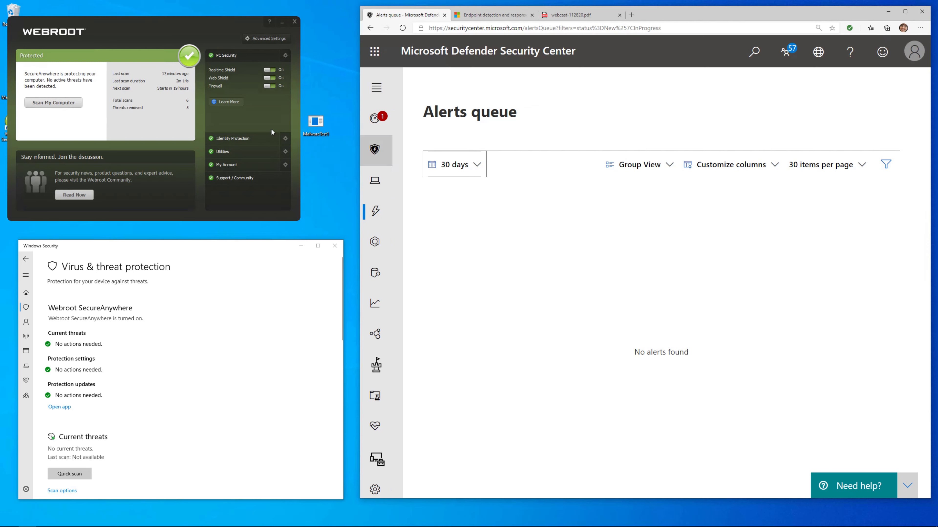
pyautogui.doubleClick(320, 122)
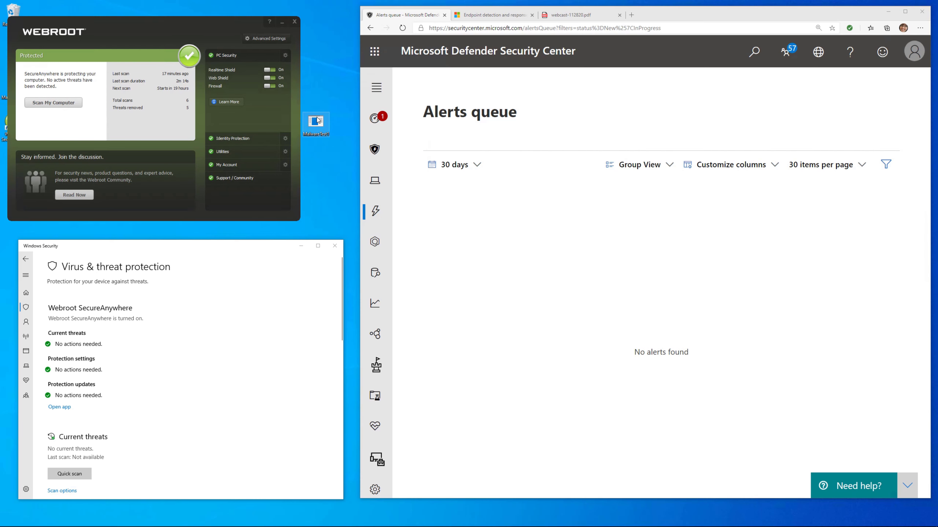
pyautogui.click(527, 294)
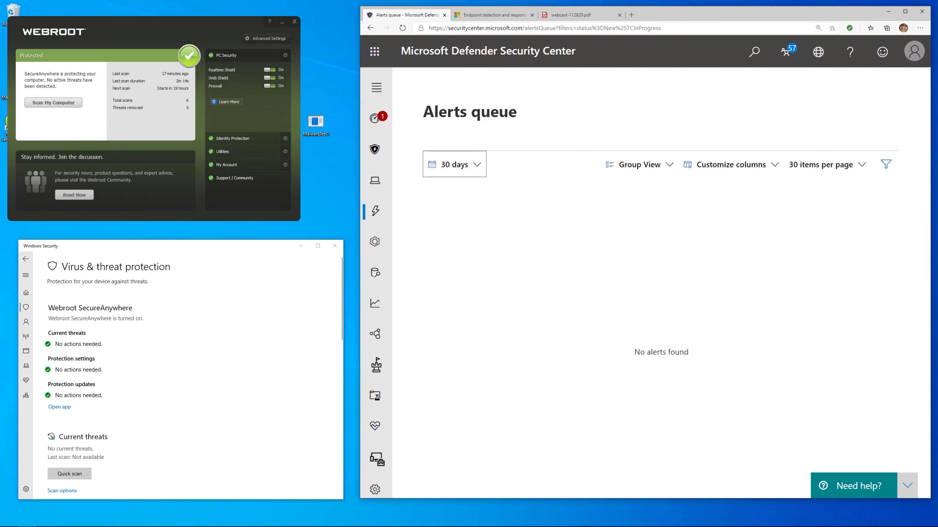
# Step: Check notifications for a block message, then refresh the Alerts queue to show the CVE-2012-0217 alert
pyautogui.click(926, 522)
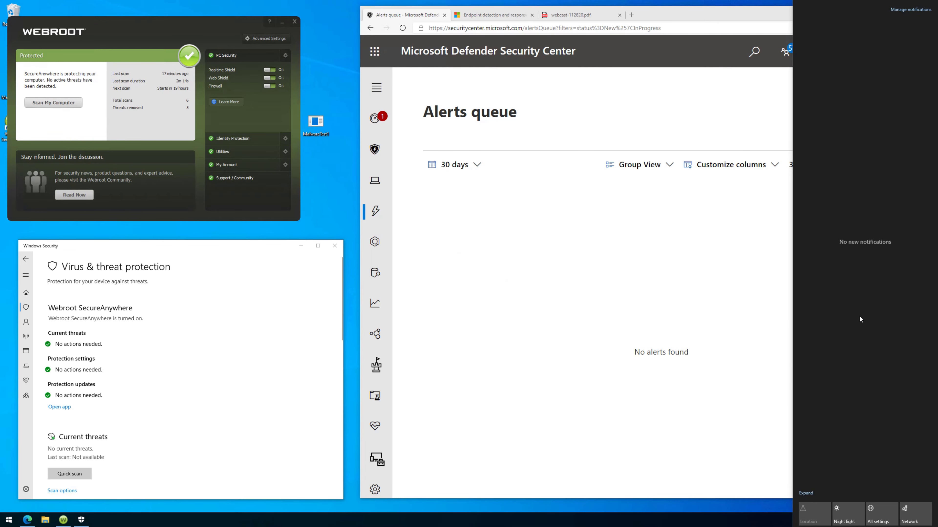
pyautogui.click(320, 185)
pyautogui.click(320, 182)
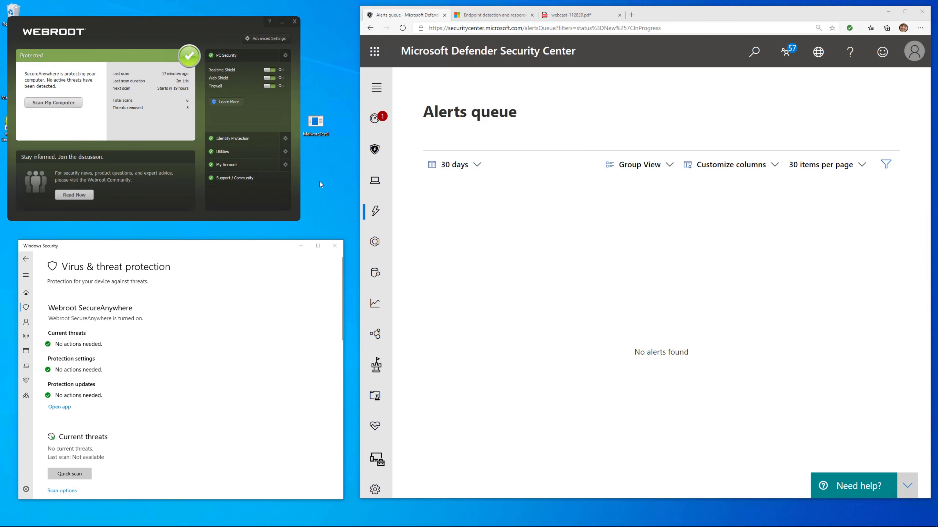
pyautogui.click(402, 27)
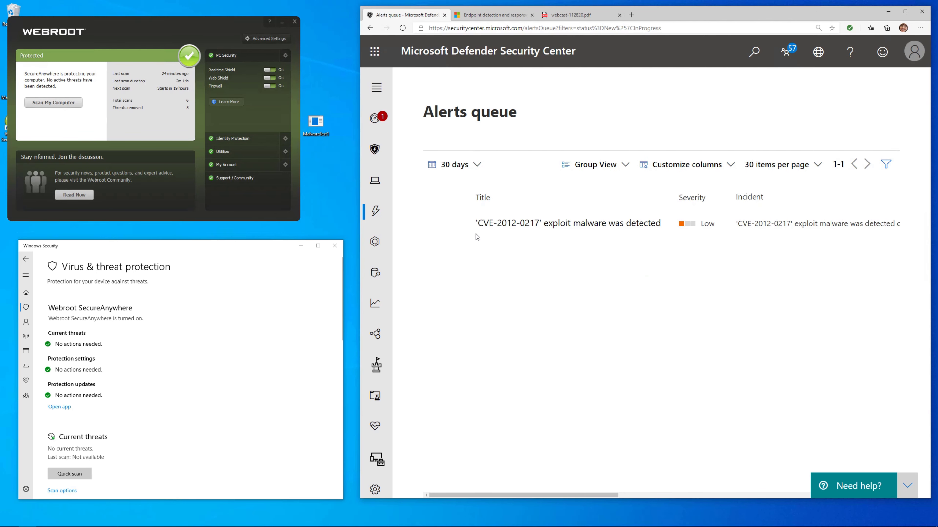
# Step: Open the CVE-2012-0217 alert panel showing status New, category Exploit, detection status Detected
pyautogui.click(464, 226)
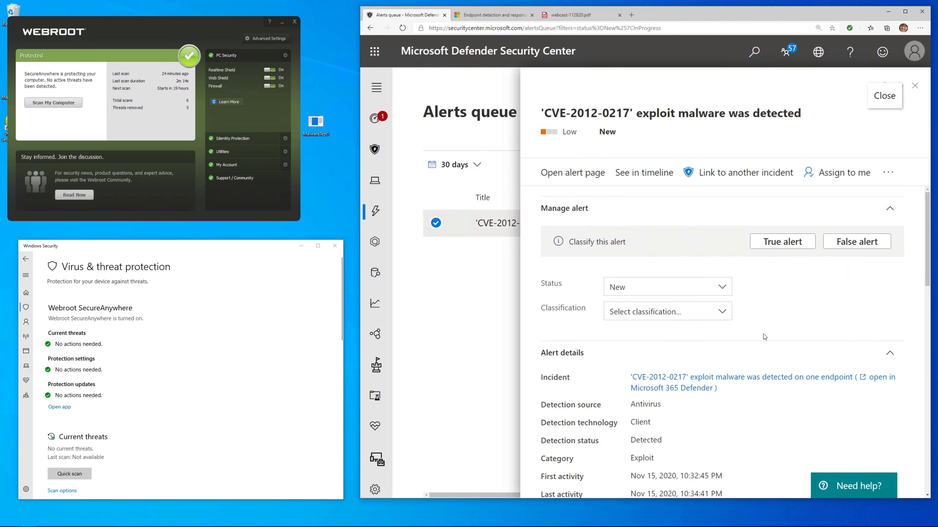
pyautogui.moveTo(600, 119); pyautogui.dragTo(801, 117)
pyautogui.scroll(-2, 717, 382)
pyautogui.scroll(-1, 718, 382)
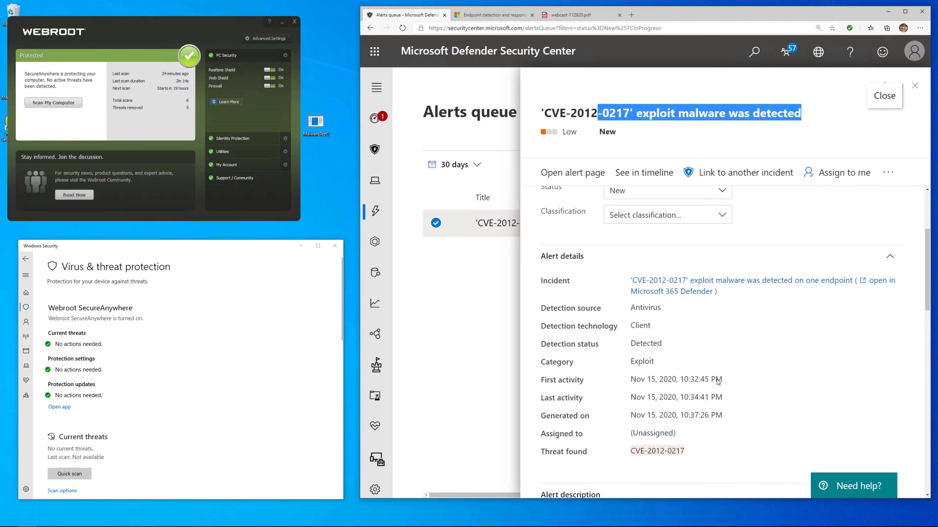
pyautogui.moveTo(576, 344); pyautogui.dragTo(663, 346)
pyautogui.click(705, 347)
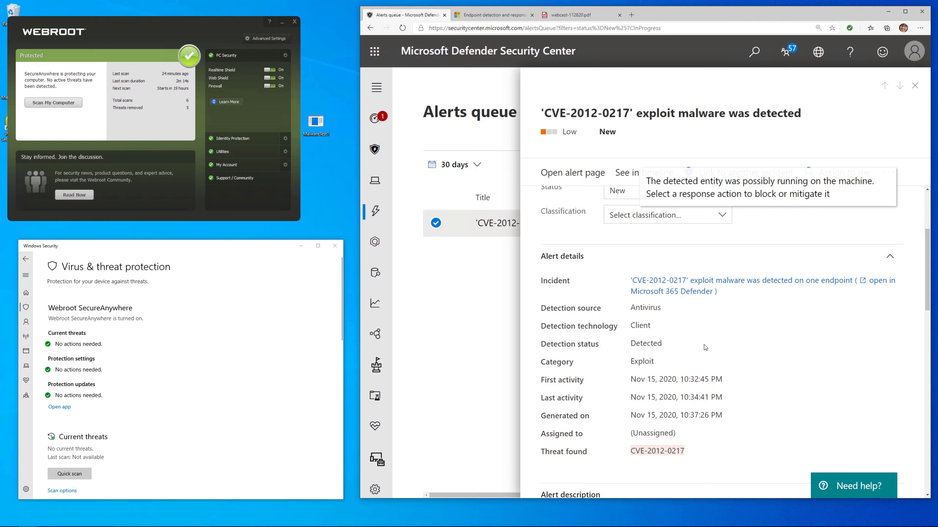
# Step: In Settings > Advanced features, switch Enable EDR in block mode On and save preferences
pyautogui.click(375, 490)
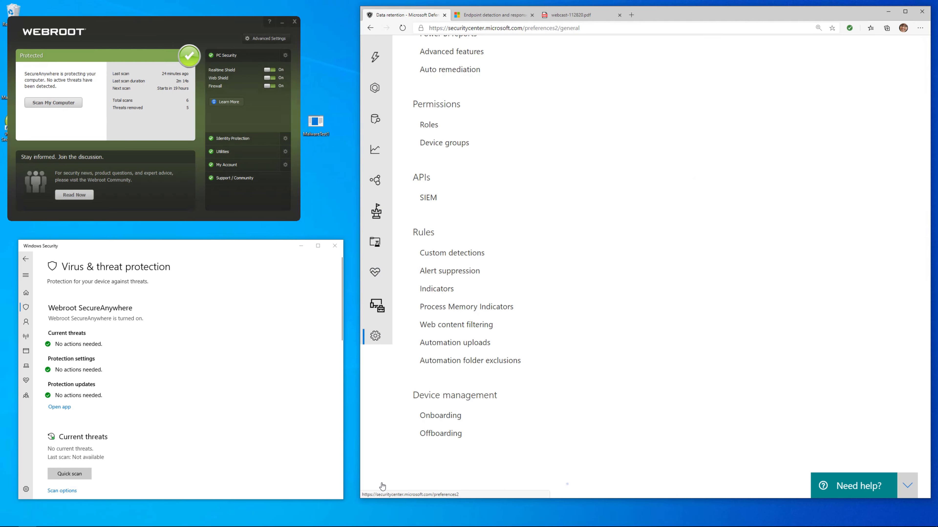
pyautogui.click(447, 54)
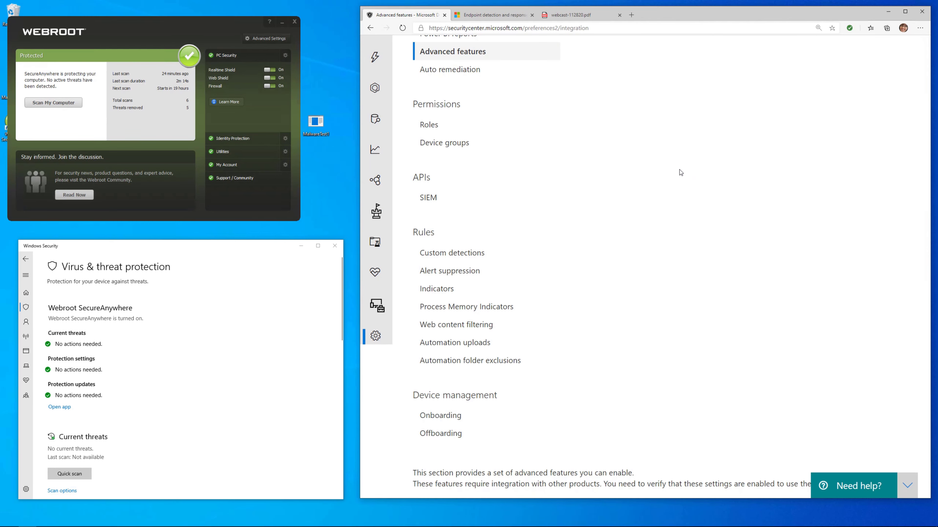
pyautogui.click(570, 264)
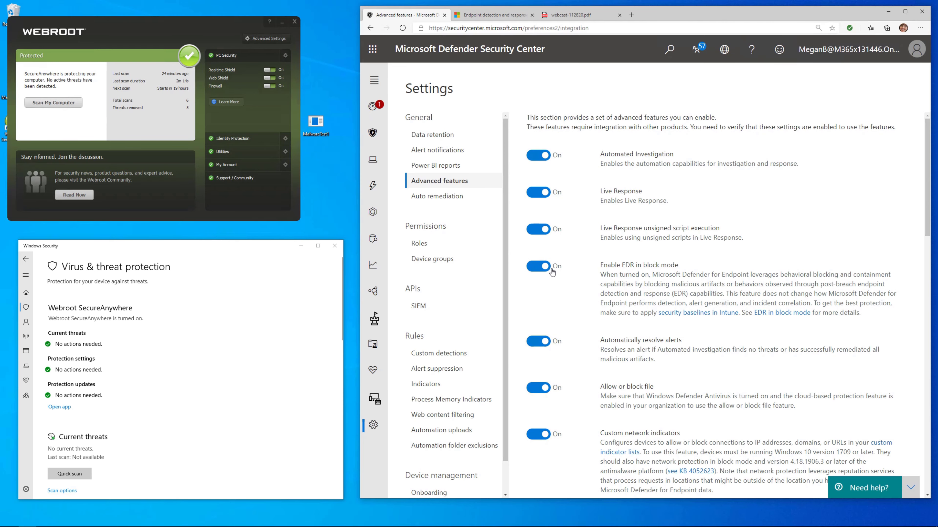
pyautogui.scroll(-20, 597, 450)
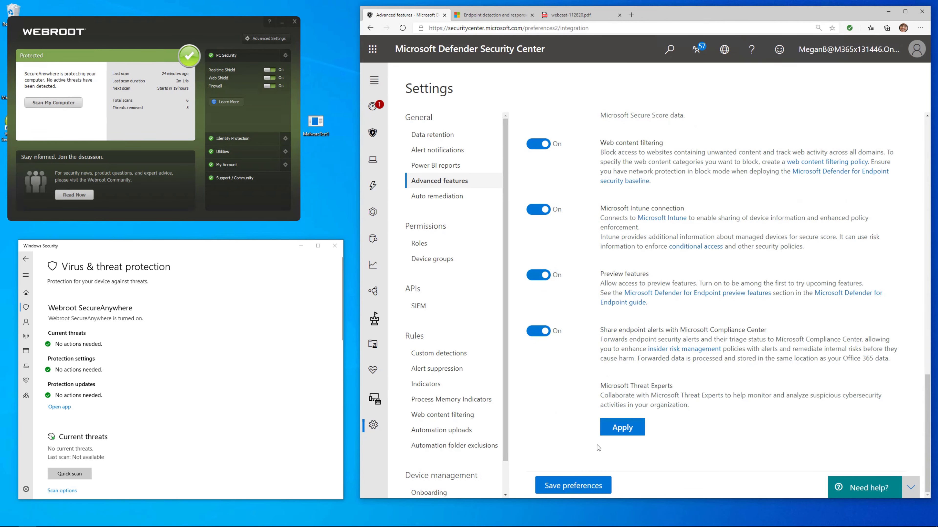
pyautogui.click(583, 493)
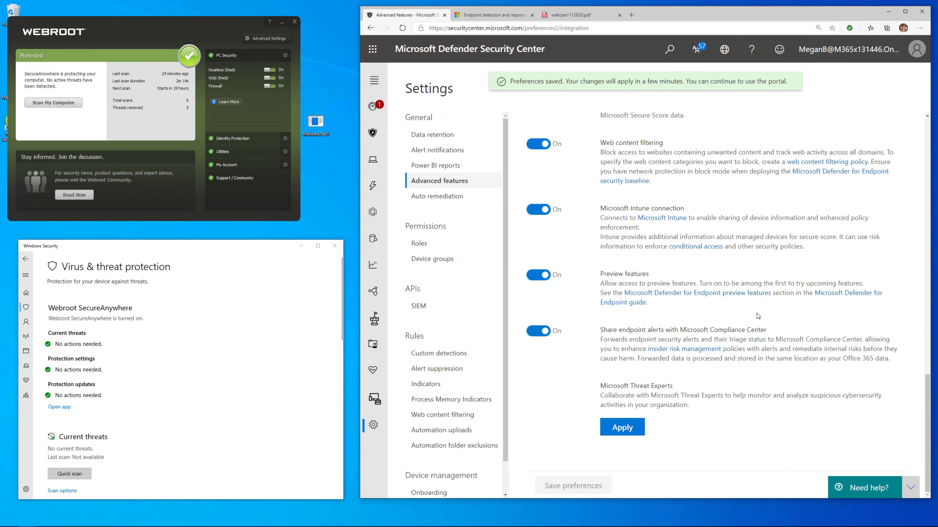
pyautogui.scroll(12, 758, 315)
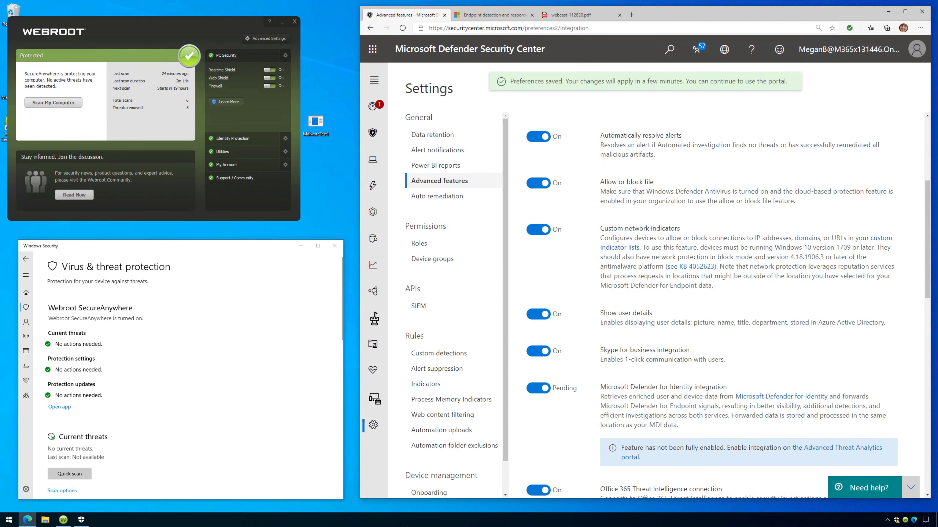
pyautogui.rightClick(407, 520)
pyautogui.click(433, 490)
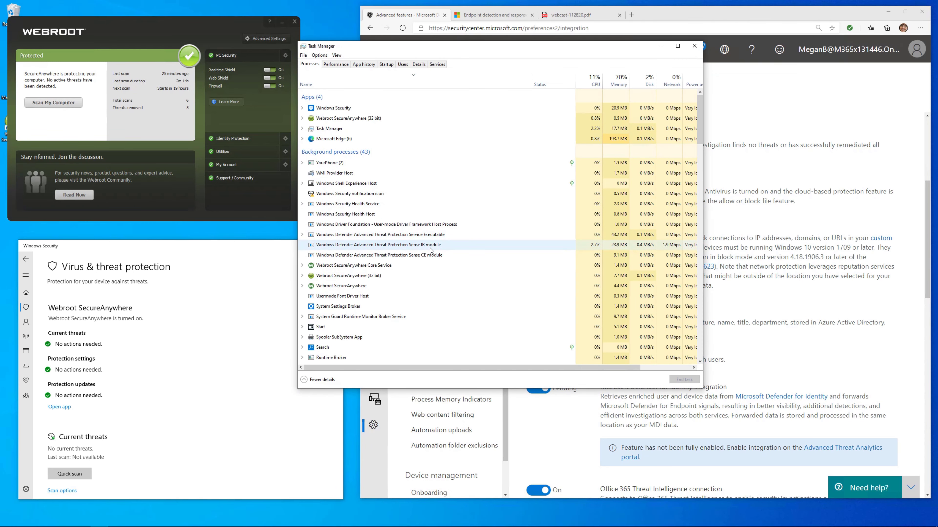
pyautogui.click(694, 46)
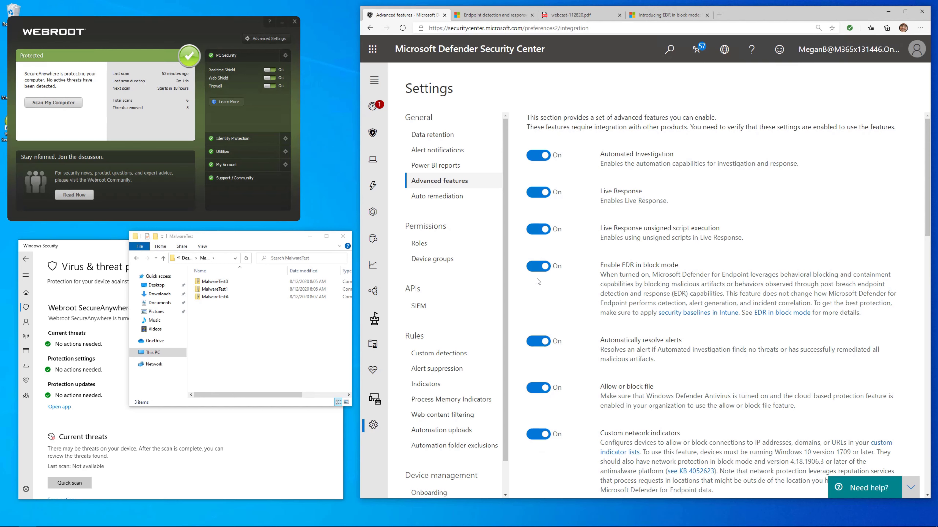
# Step: Extract the MalwareTest1 archive into the MalwareTest folder
pyautogui.rightClick(217, 290)
pyautogui.click(237, 323)
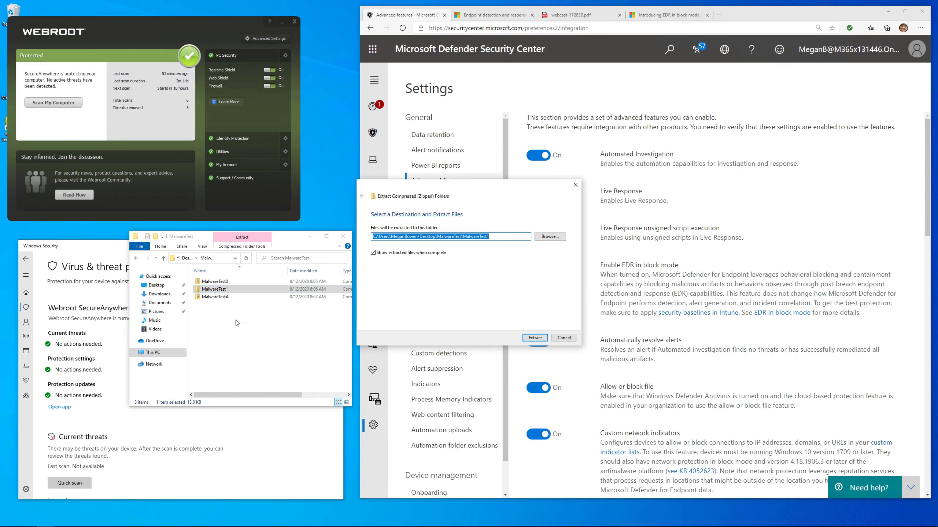
pyautogui.click(526, 338)
# Step: Run the extracted MalwareTest1.exe, dismiss its runtime error, and view the Windows Security notifications
pyautogui.click(246, 291)
pyautogui.doubleClick(246, 292)
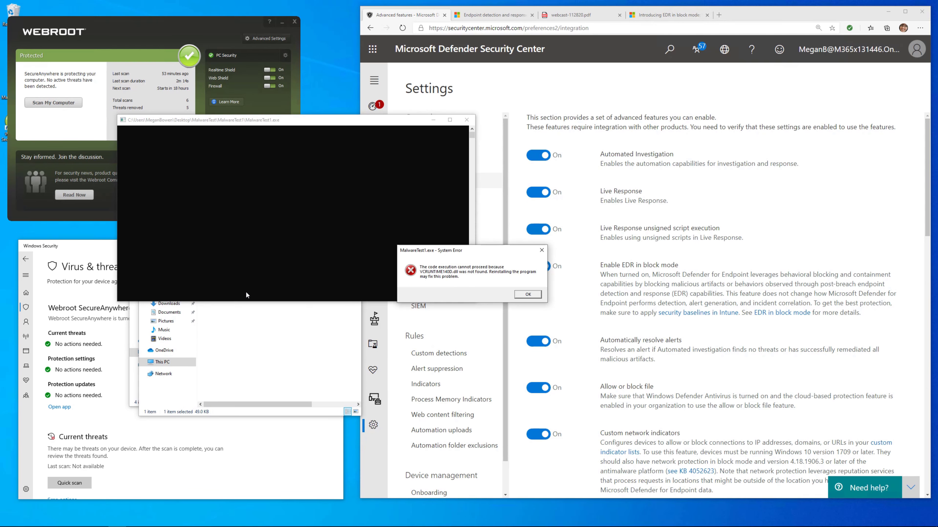
pyautogui.click(527, 295)
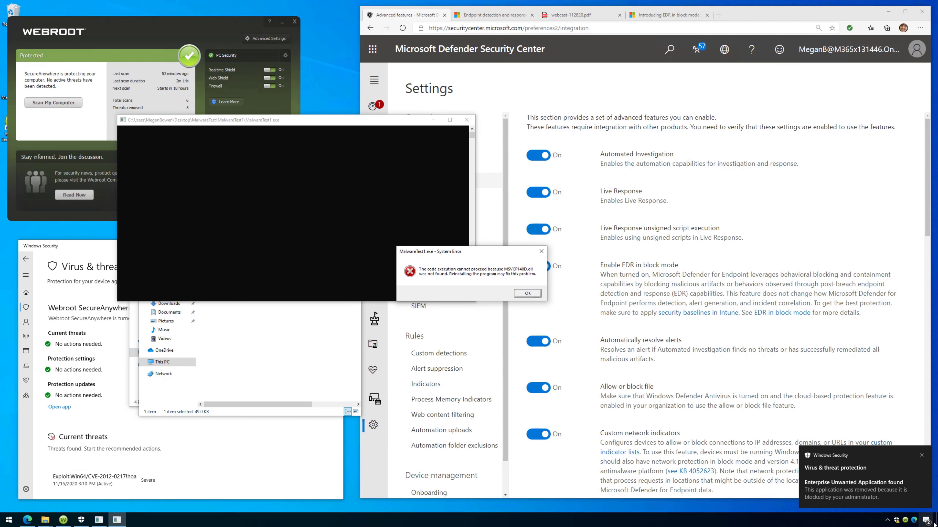
pyautogui.click(930, 521)
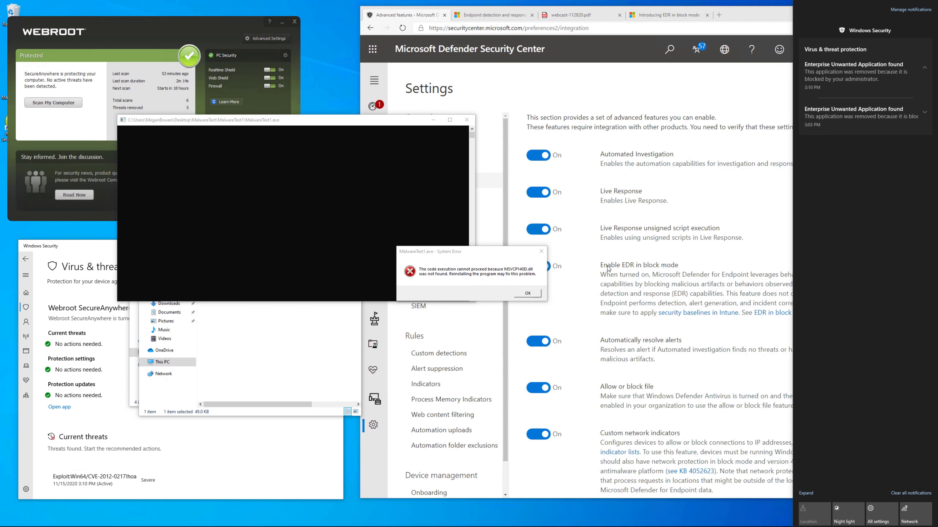
# Step: Close the notification list, error dialog and console window, and shift the folder window left
pyautogui.click(517, 300)
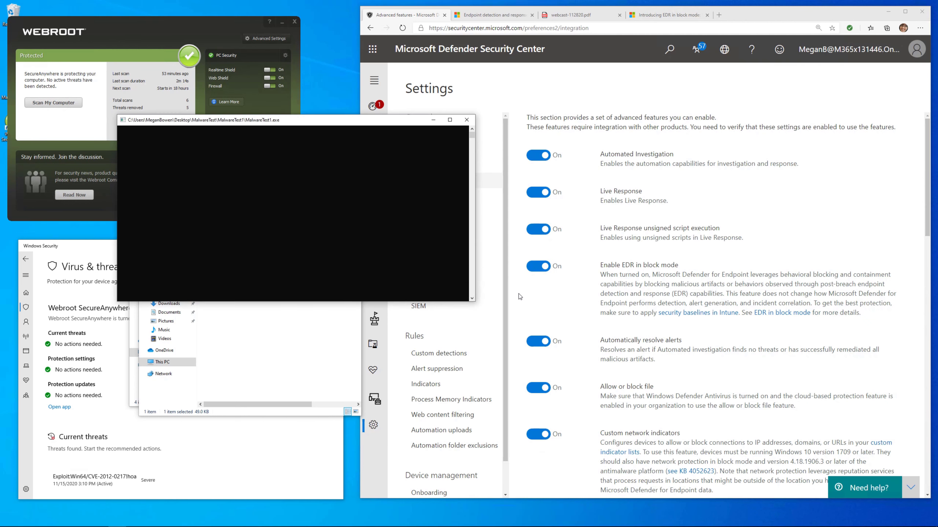
pyautogui.click(520, 295)
pyautogui.rightClick(299, 315)
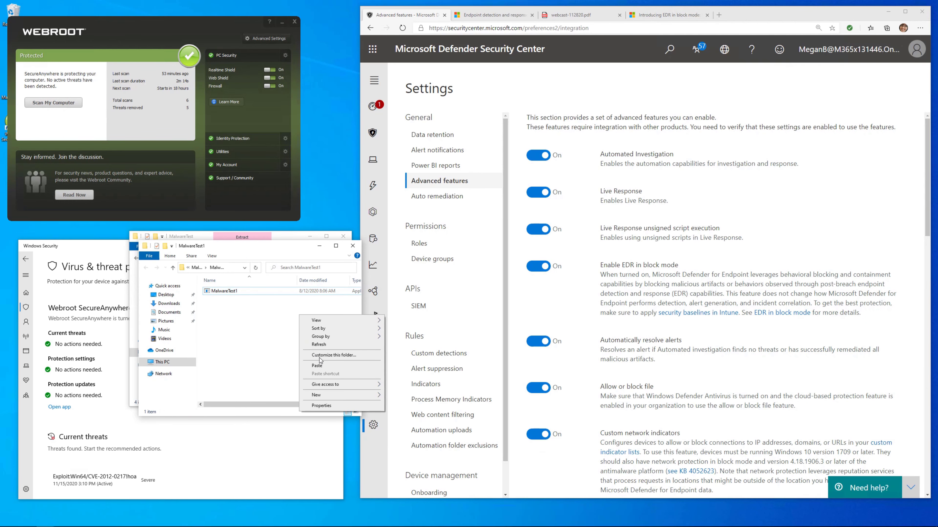
pyautogui.press('Escape')
pyautogui.moveTo(270, 250); pyautogui.dragTo(250, 248)
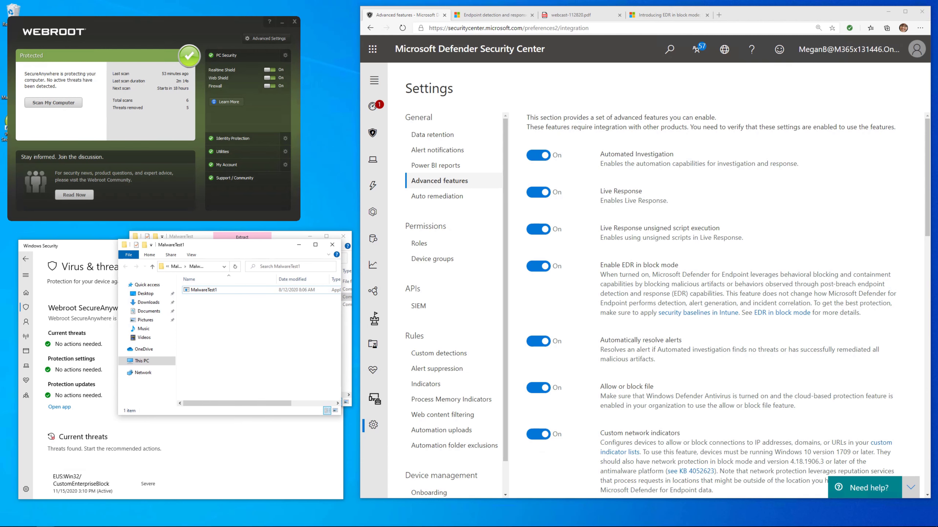
# Step: Refresh the MalwareTest1 folder to confirm it is empty, then bring Windows Security forward
pyautogui.rightClick(272, 344)
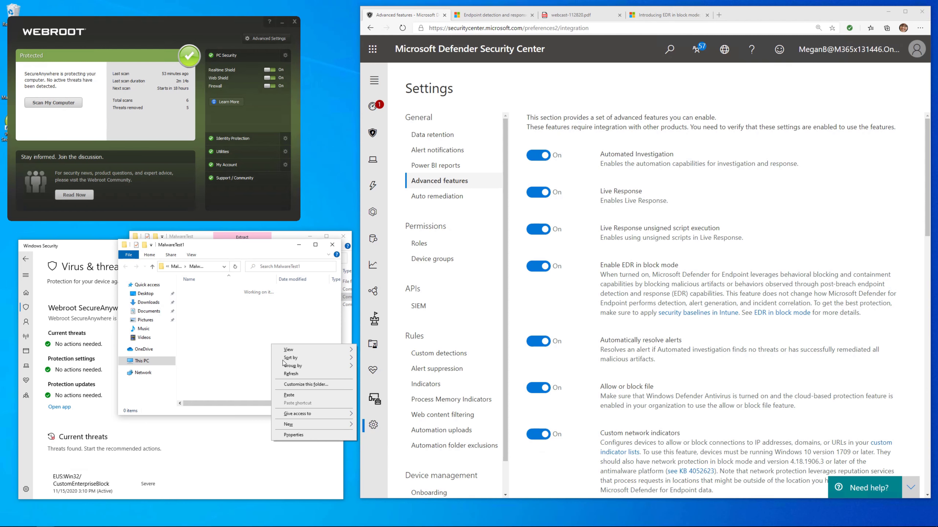
pyautogui.click(299, 374)
pyautogui.rightClick(281, 337)
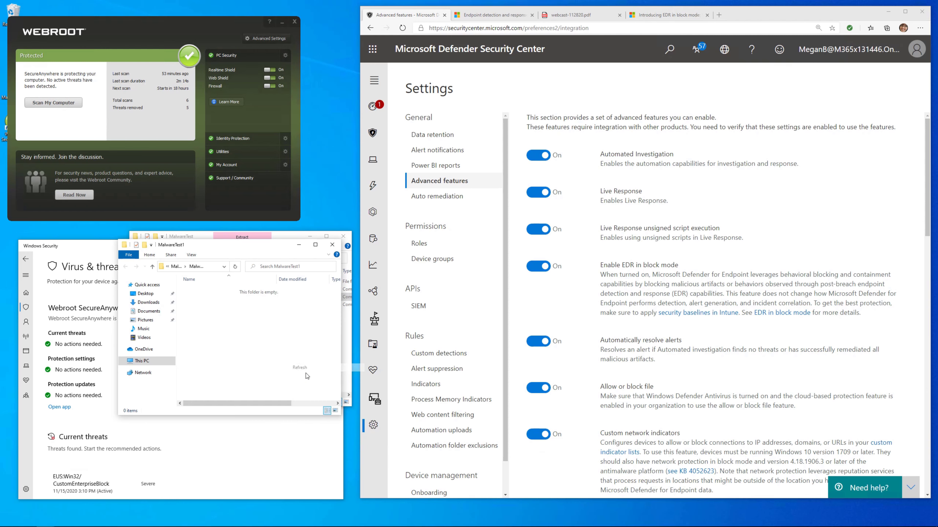
pyautogui.click(306, 431)
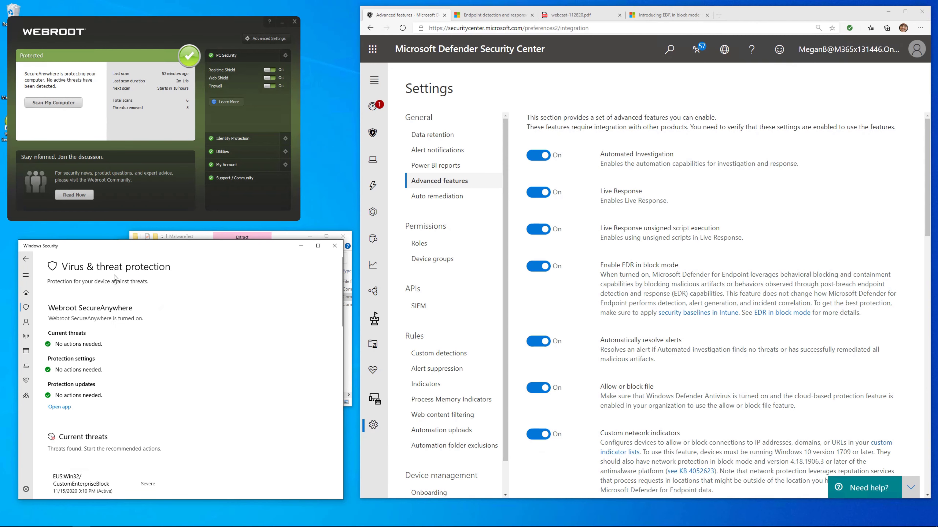
# Step: Scroll to Current threats: three EUS:Win32/CustomEnterpriseBlock and one Exploit:Win64/CVE-2012-0217, all severe
pyautogui.scroll(-3, 169, 364)
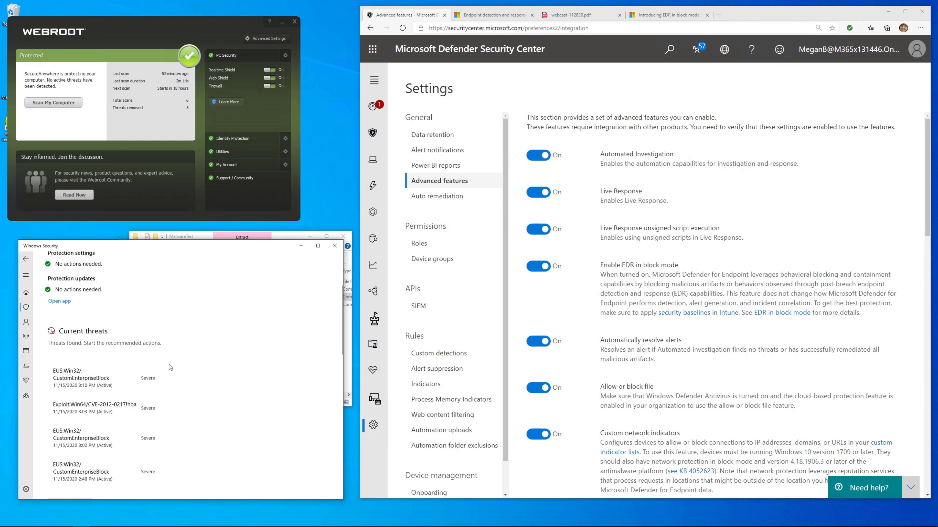
pyautogui.scroll(-1, 169, 365)
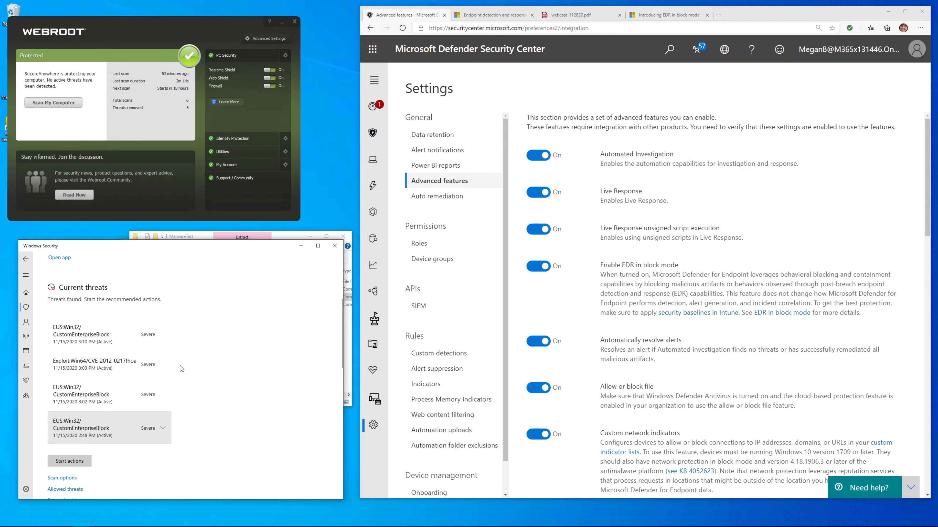
# Step: Refresh Incidents, expand the exploit incident, and inspect the detected CVE-2012-0217 alert's Prevented status
pyautogui.click(369, 135)
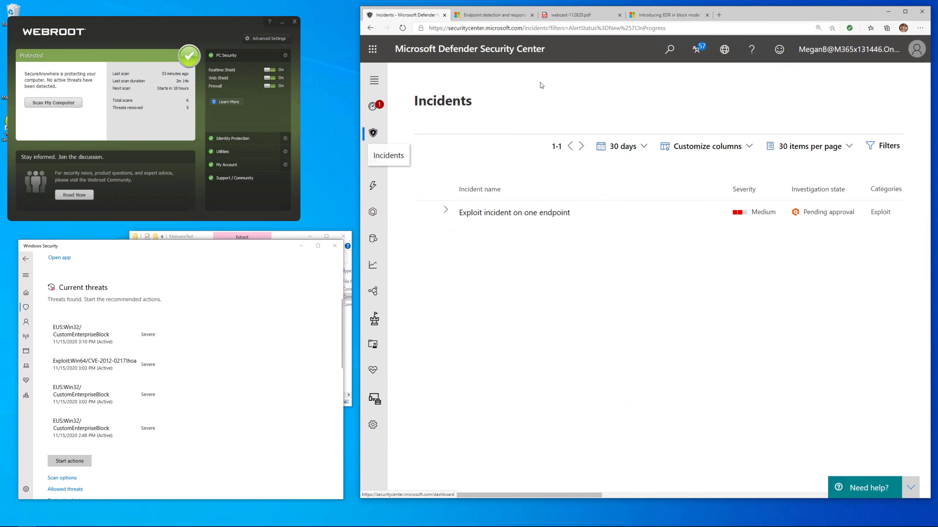
pyautogui.click(401, 32)
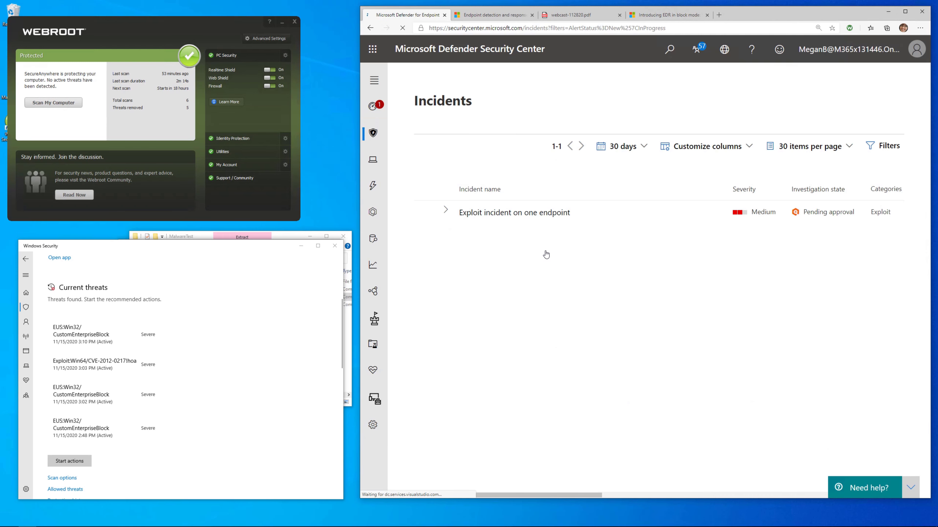
pyautogui.click(445, 210)
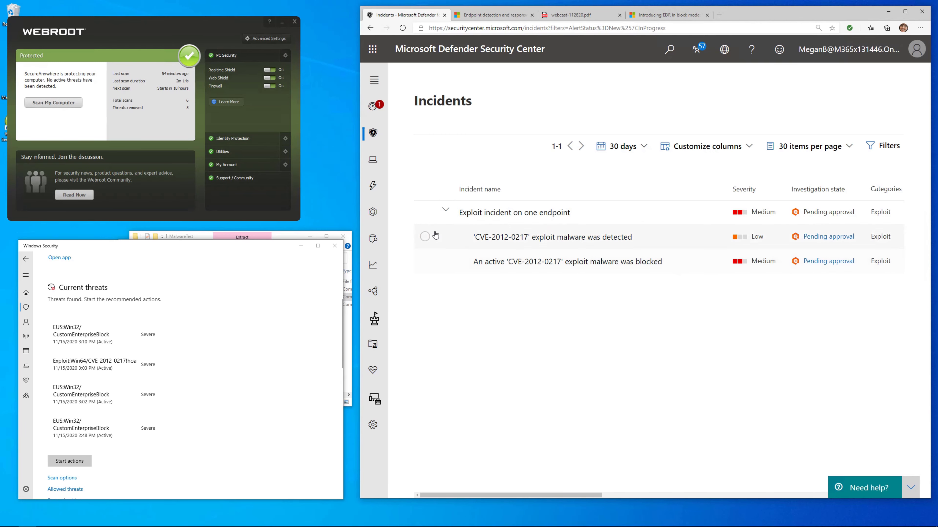
pyautogui.click(572, 239)
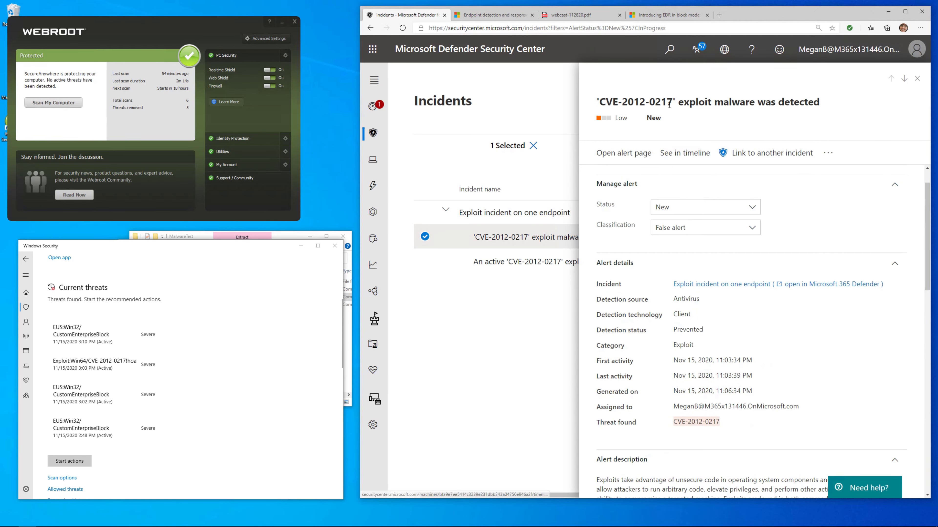
pyautogui.moveTo(667, 102); pyautogui.dragTo(856, 103)
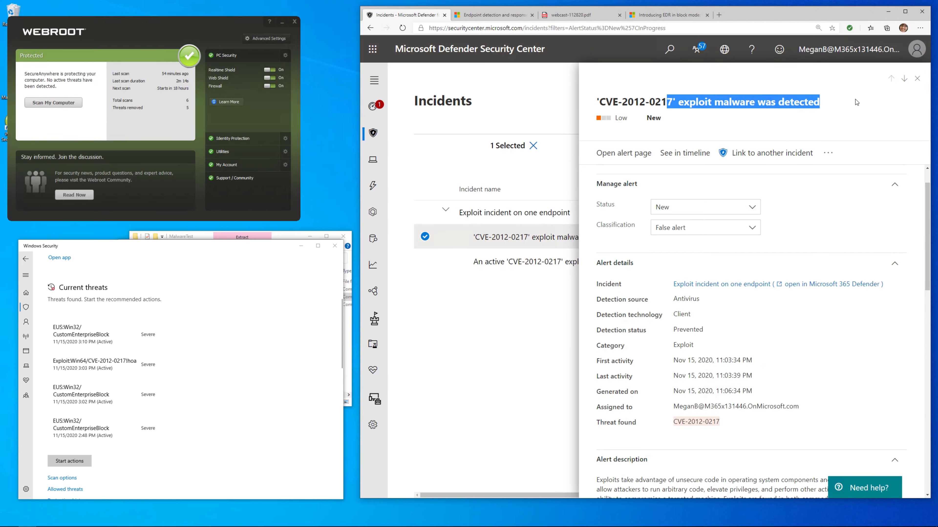
pyautogui.click(714, 344)
pyautogui.moveTo(611, 331); pyautogui.dragTo(707, 334)
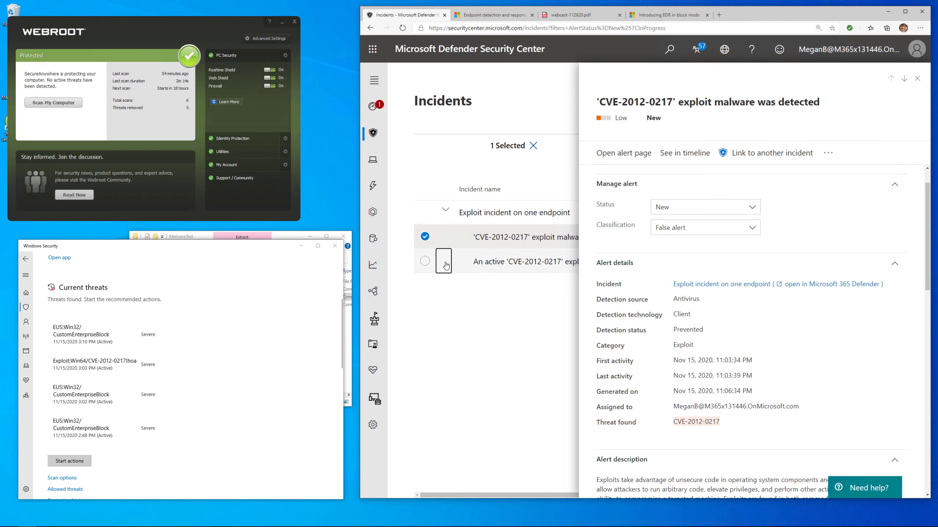
# Step: Select only the blocked CVE-2012-0217 alert, check its Blocked status, and close the side panel
pyautogui.click(424, 261)
pyautogui.click(425, 236)
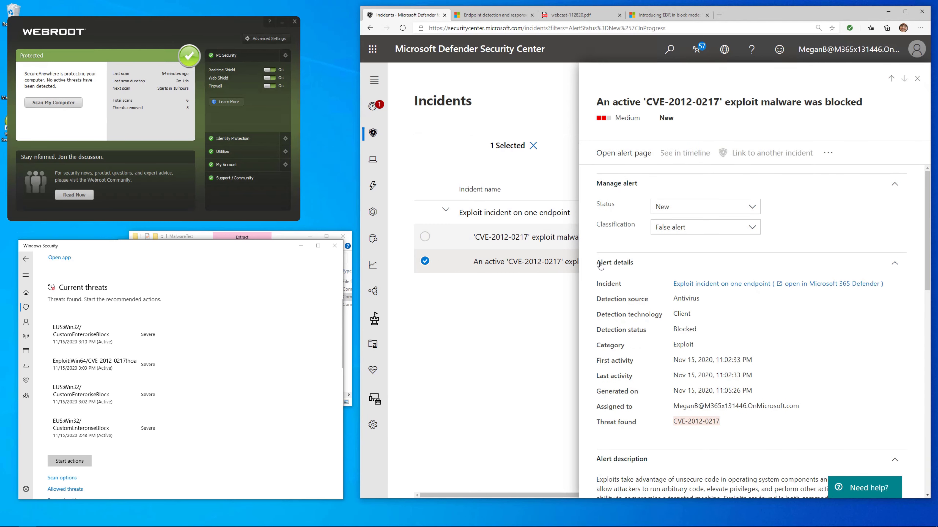
pyautogui.moveTo(594, 367); pyautogui.dragTo(694, 367)
pyautogui.click(763, 387)
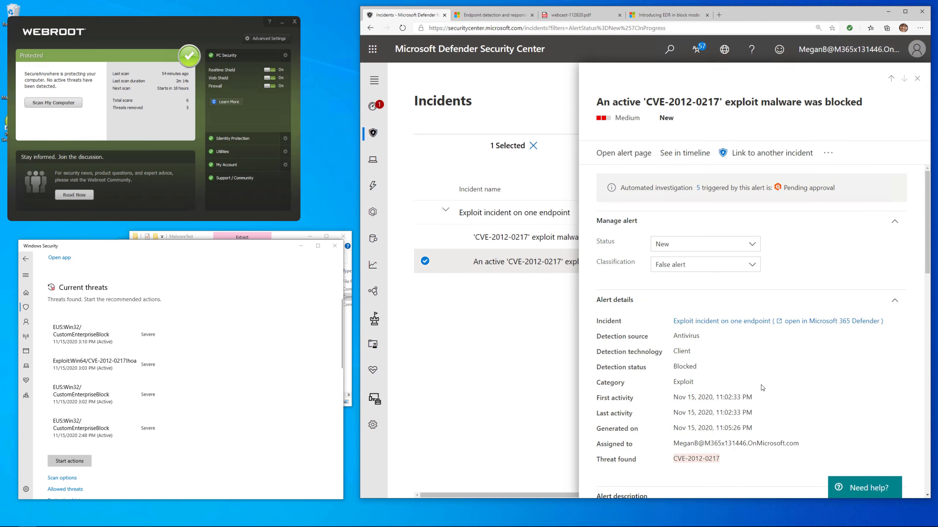
pyautogui.click(917, 78)
# Step: Open the blocked alert's full page, then read the Docs article on EDR in block mode
pyautogui.click(613, 262)
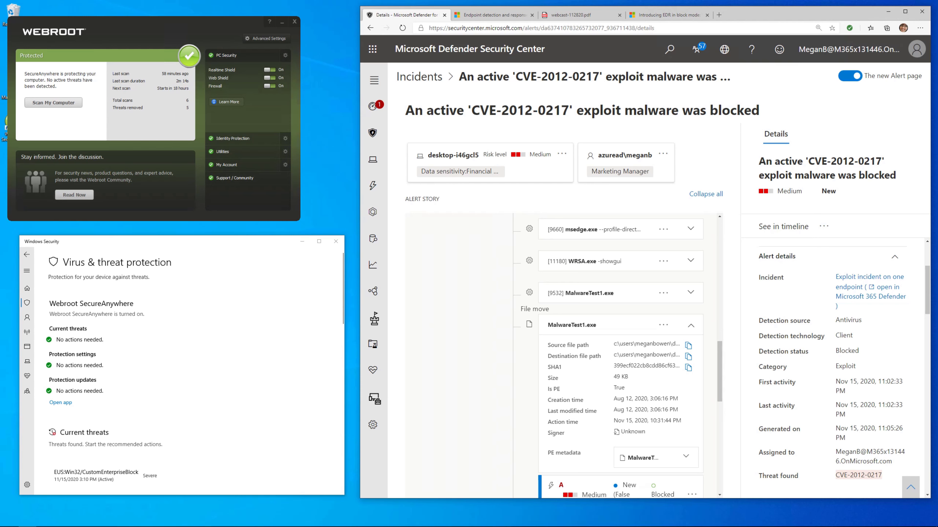
pyautogui.click(489, 16)
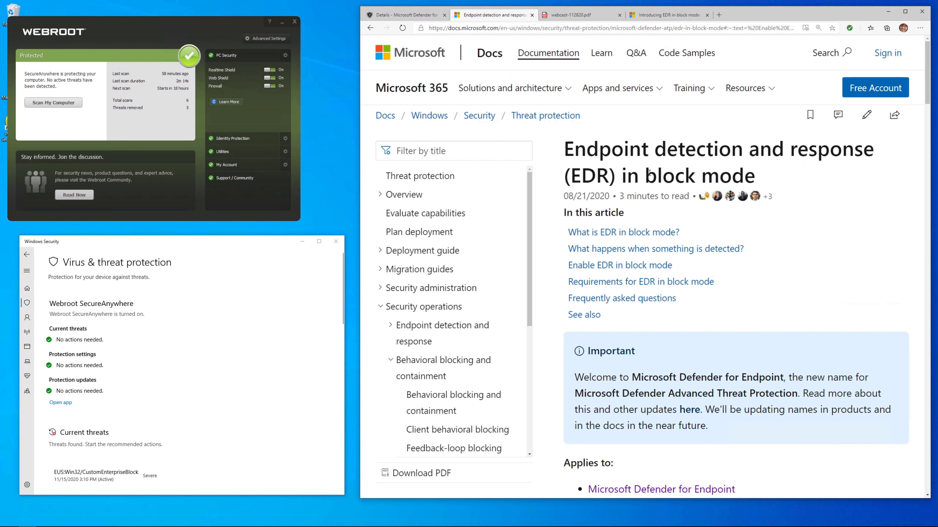
pyautogui.scroll(-4, 727, 349)
pyautogui.scroll(-3, 728, 349)
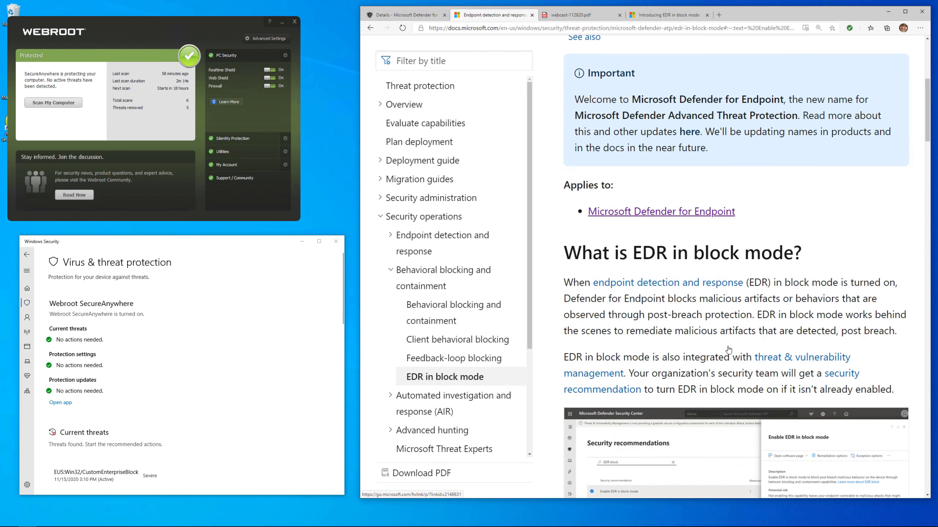
pyautogui.scroll(-3, 728, 349)
pyautogui.scroll(10, 728, 349)
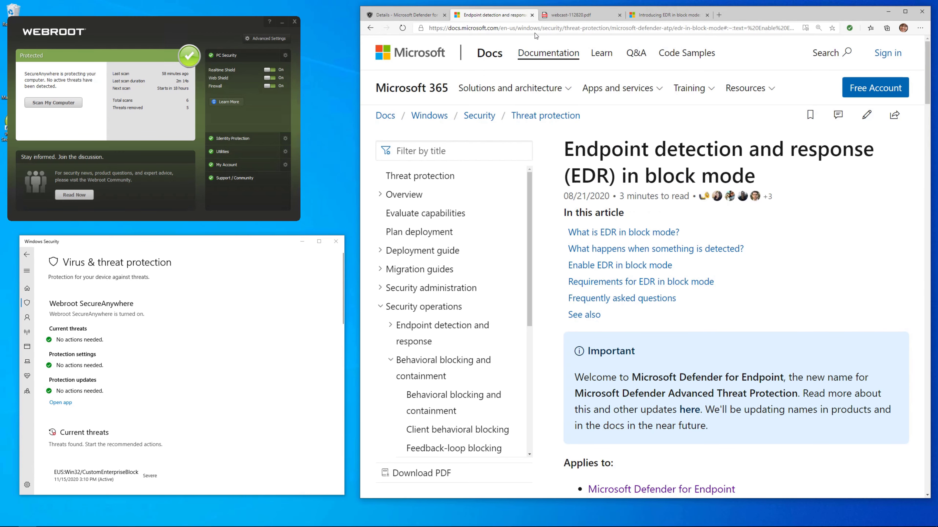
# Step: Skim the 'Introducing EDR in block mode' post and follow its SANS webcast link on behavioral blocking
pyautogui.click(664, 14)
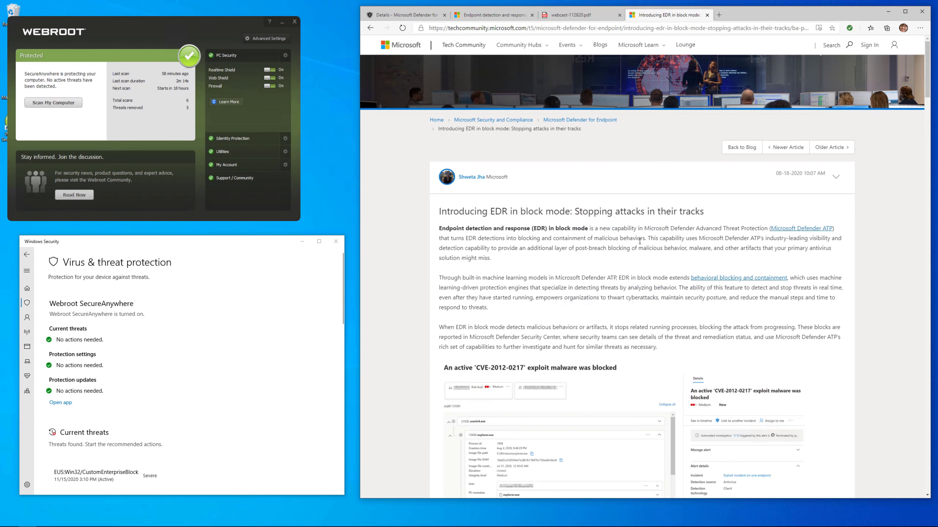
pyautogui.scroll(-4, 634, 346)
pyautogui.scroll(4, 658, 352)
pyautogui.scroll(-15, 659, 352)
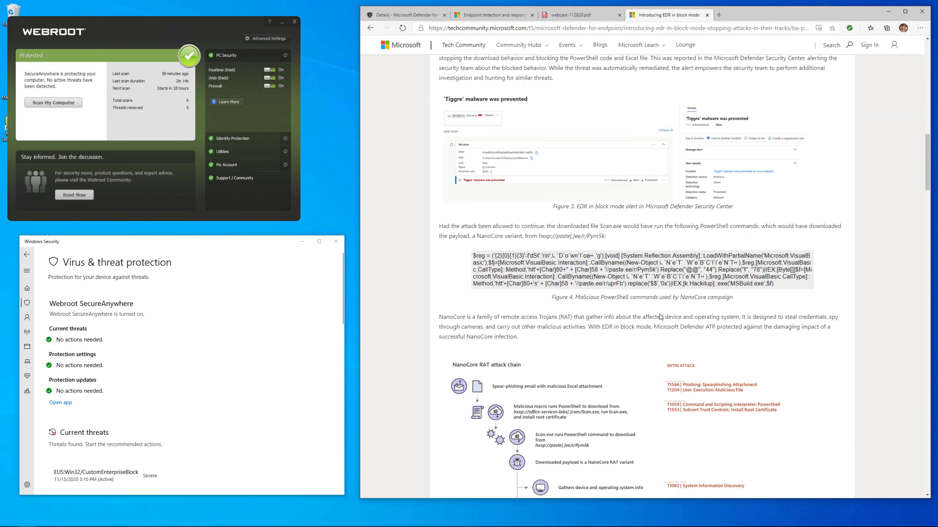
pyautogui.scroll(10, 660, 316)
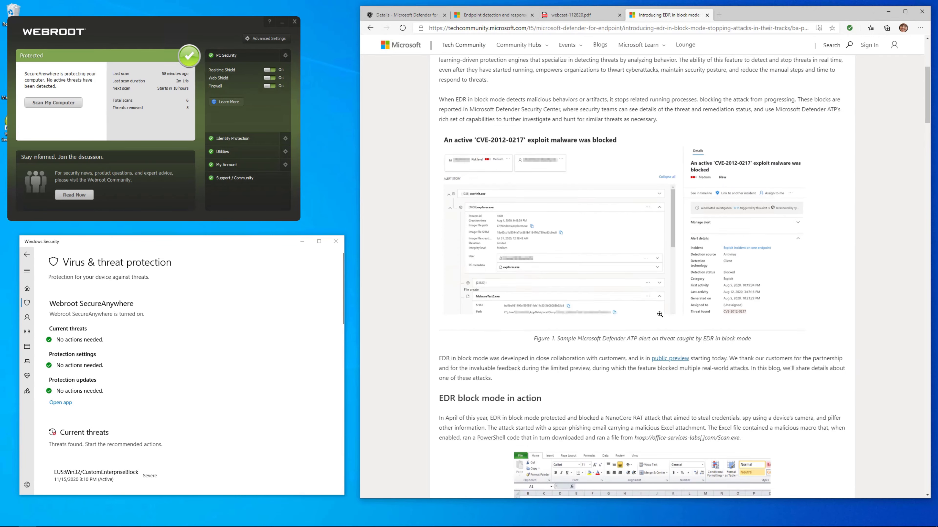
pyautogui.scroll(2, 660, 314)
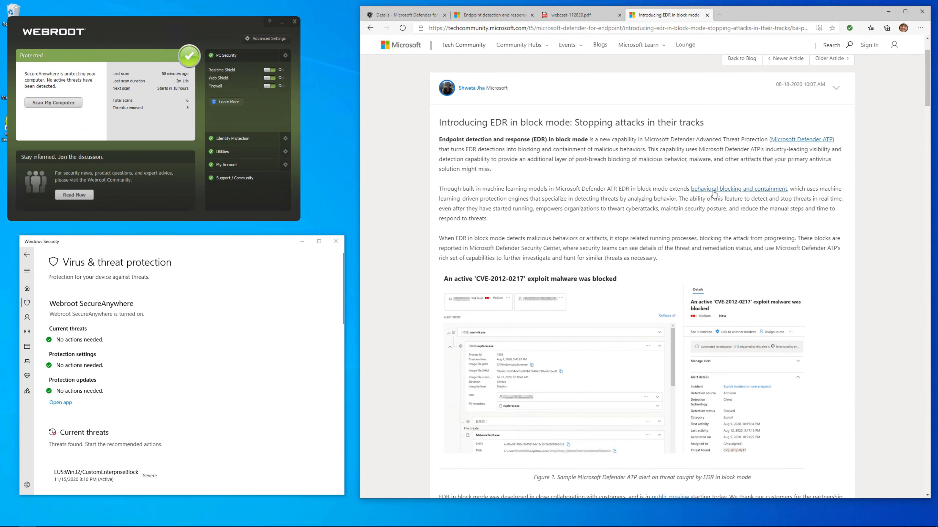
pyautogui.scroll(-20, 725, 268)
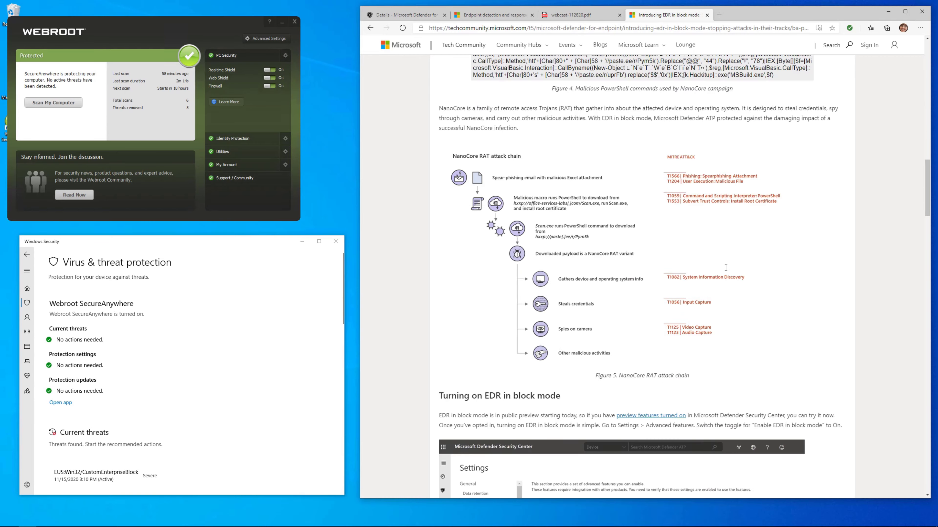
pyautogui.scroll(-8, 726, 268)
pyautogui.scroll(3, 726, 268)
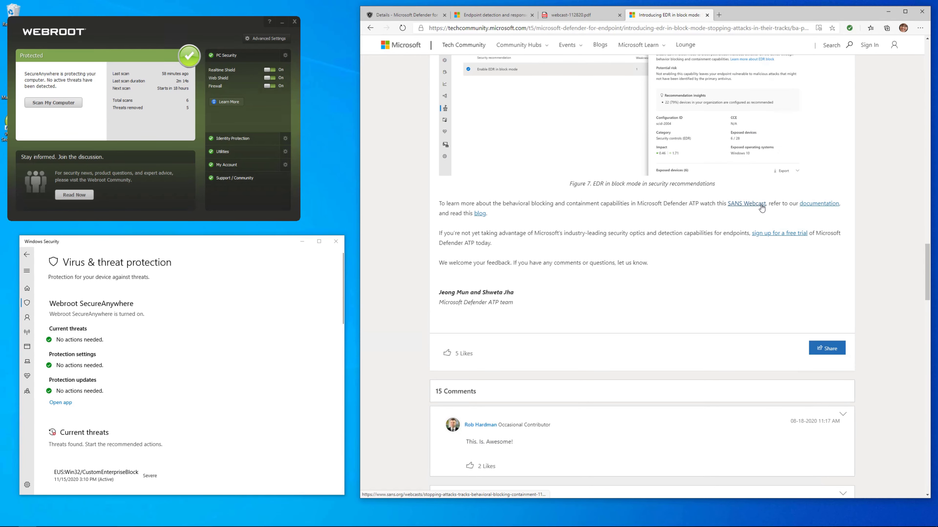
pyautogui.click(761, 205)
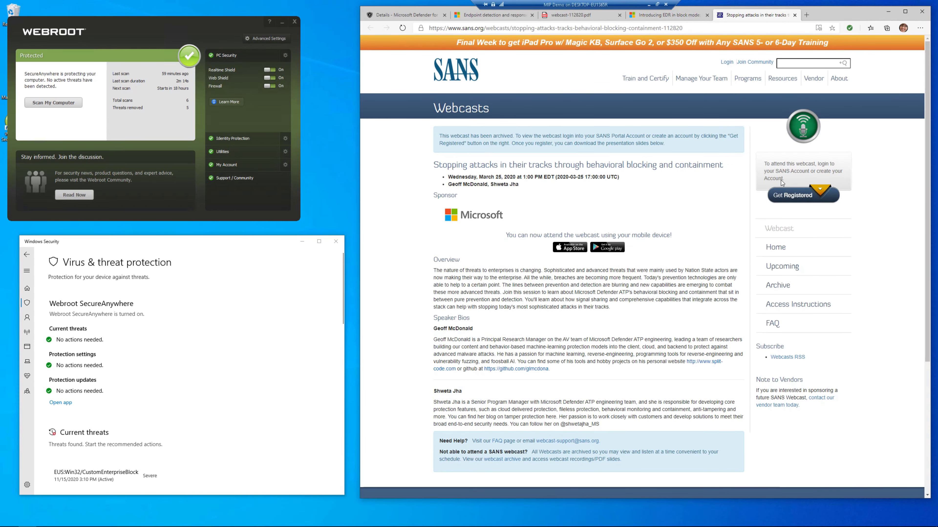
# Step: Page back to the title slide of webcast-112820.pdf, then return to the CVE-2012-0217 alert details
pyautogui.click(595, 17)
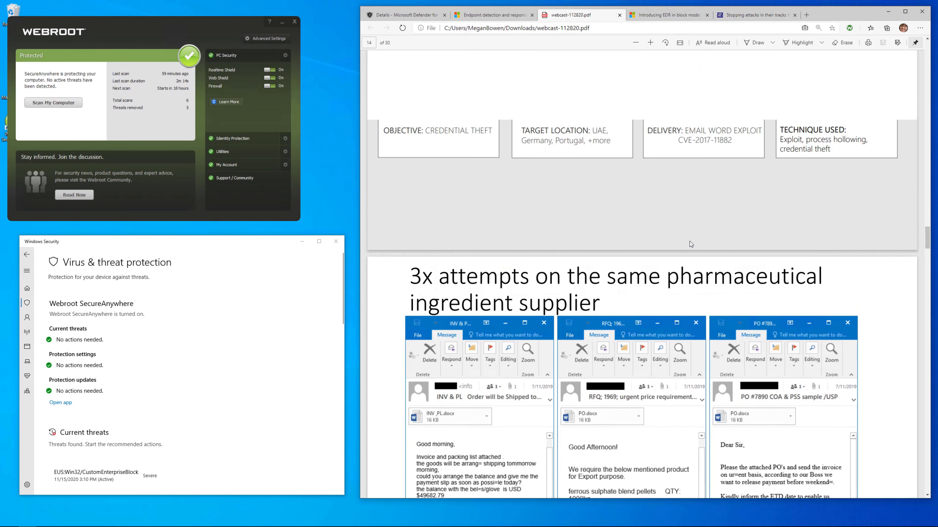
pyautogui.scroll(15, 689, 241)
pyautogui.scroll(20, 689, 242)
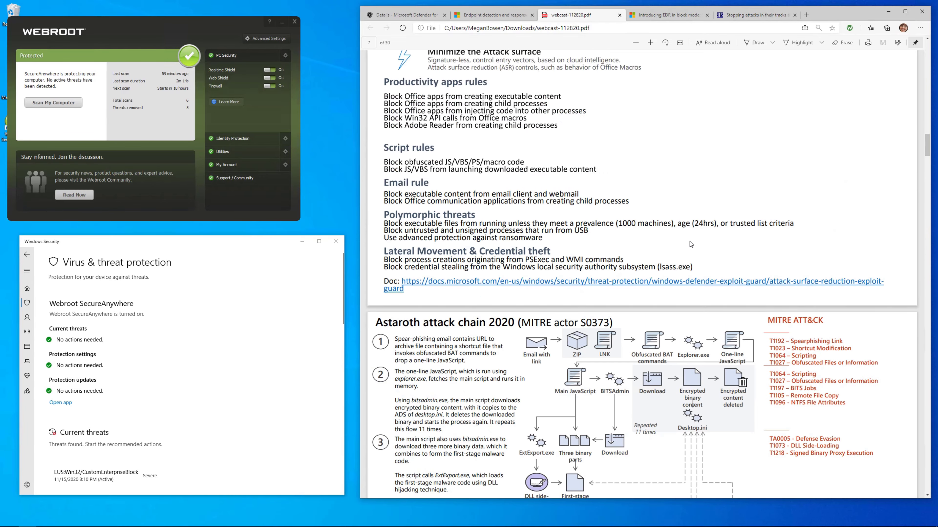
pyautogui.scroll(20, 689, 242)
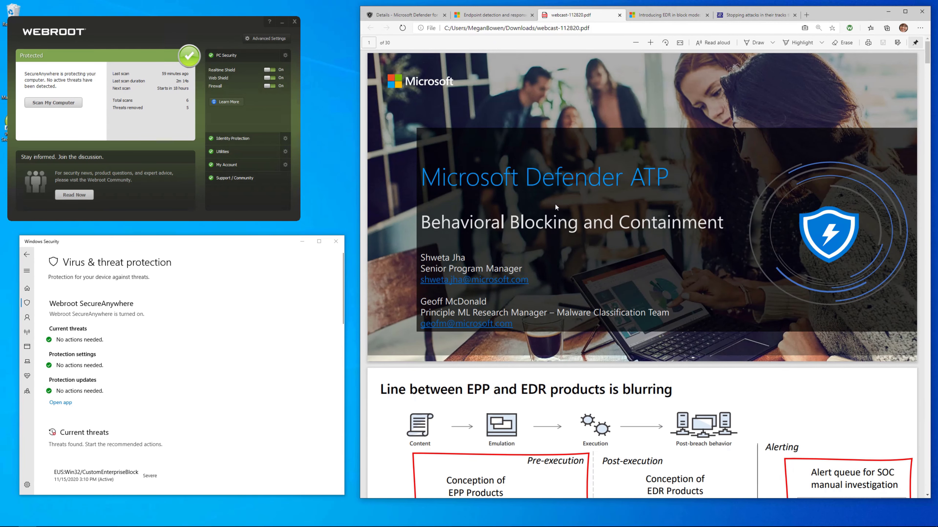
pyautogui.scroll(-9, 555, 203)
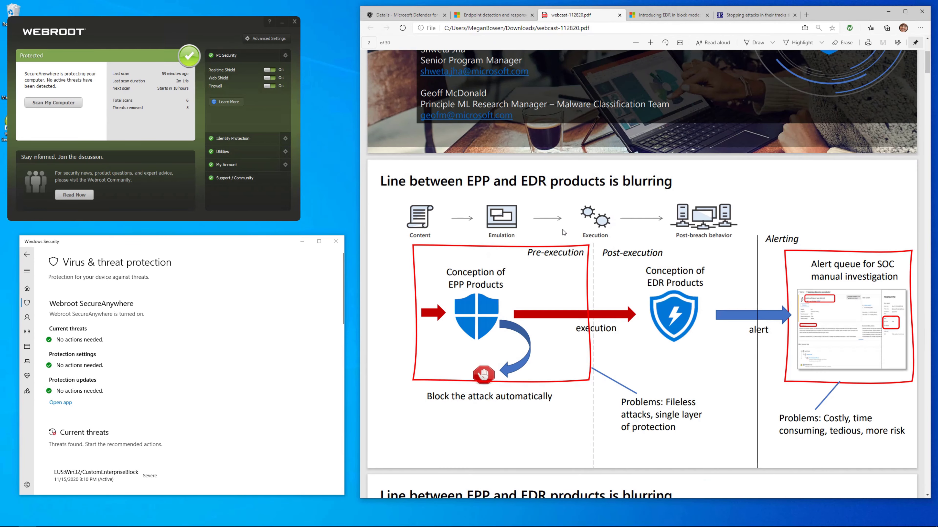
pyautogui.scroll(5, 647, 306)
pyautogui.scroll(3, 647, 306)
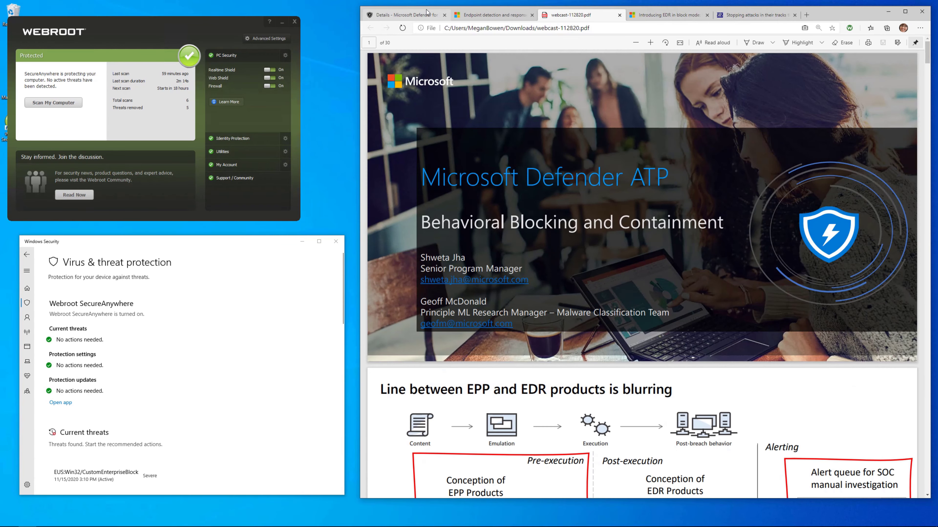
pyautogui.click(406, 15)
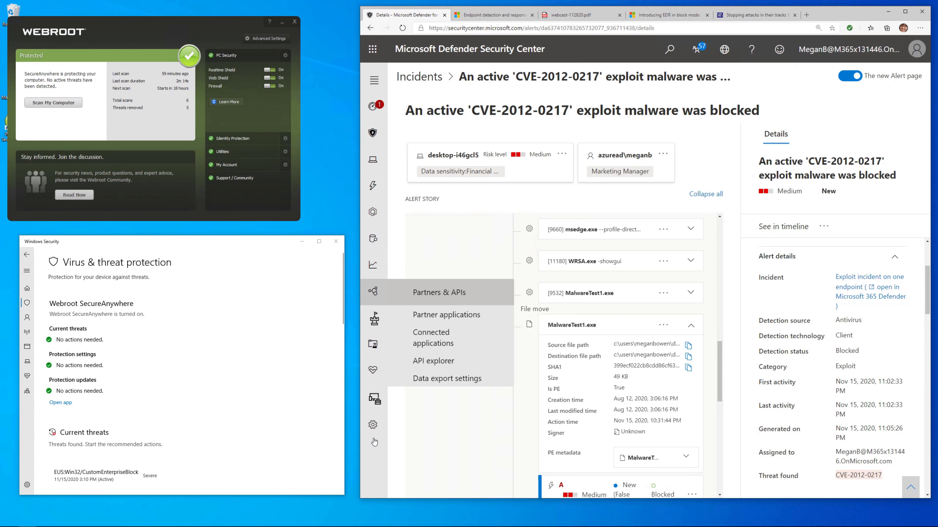
# Step: Show Settings > Advanced features, where Enable EDR in block mode is On
pyautogui.click(373, 425)
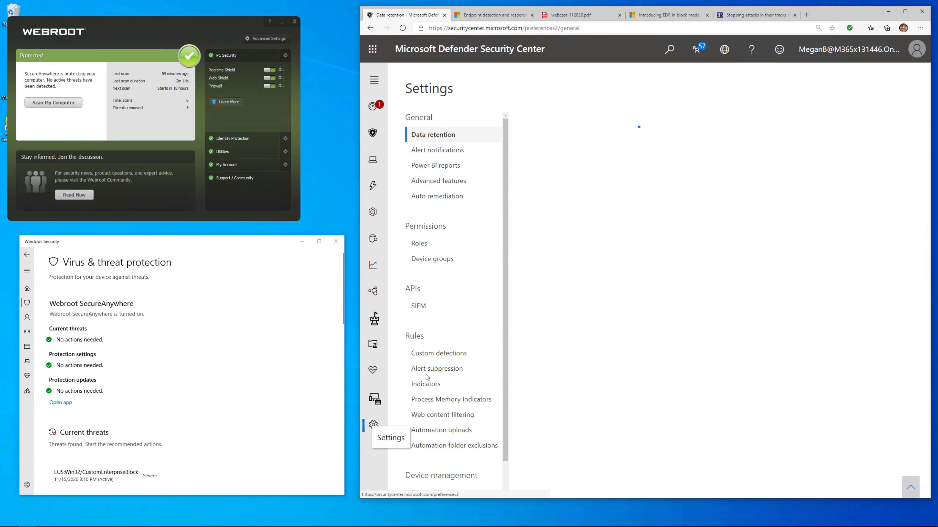
pyautogui.click(480, 180)
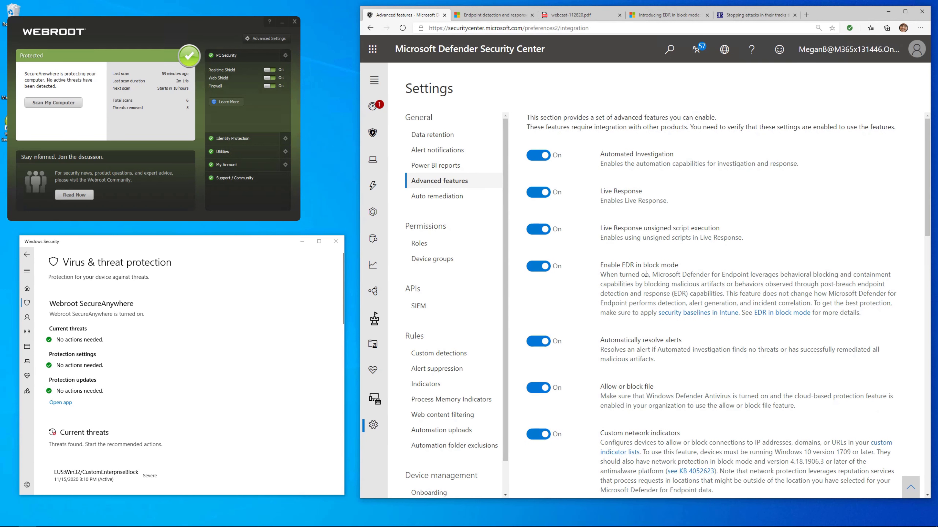